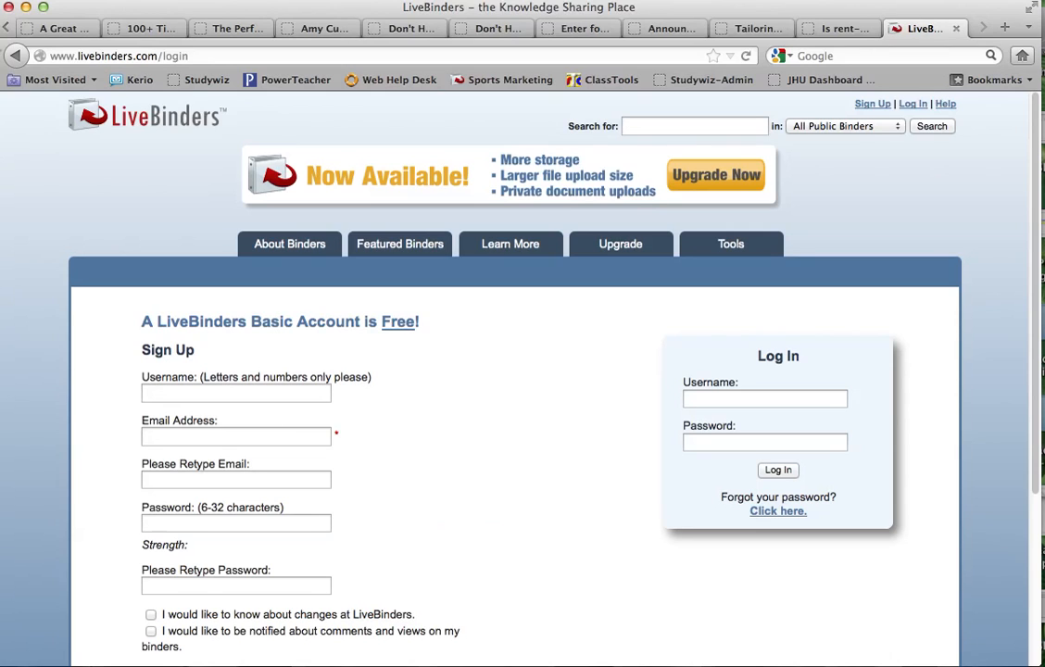
- Bring the browser window back into focus and look over the sign-up page
left_click(8, 123)
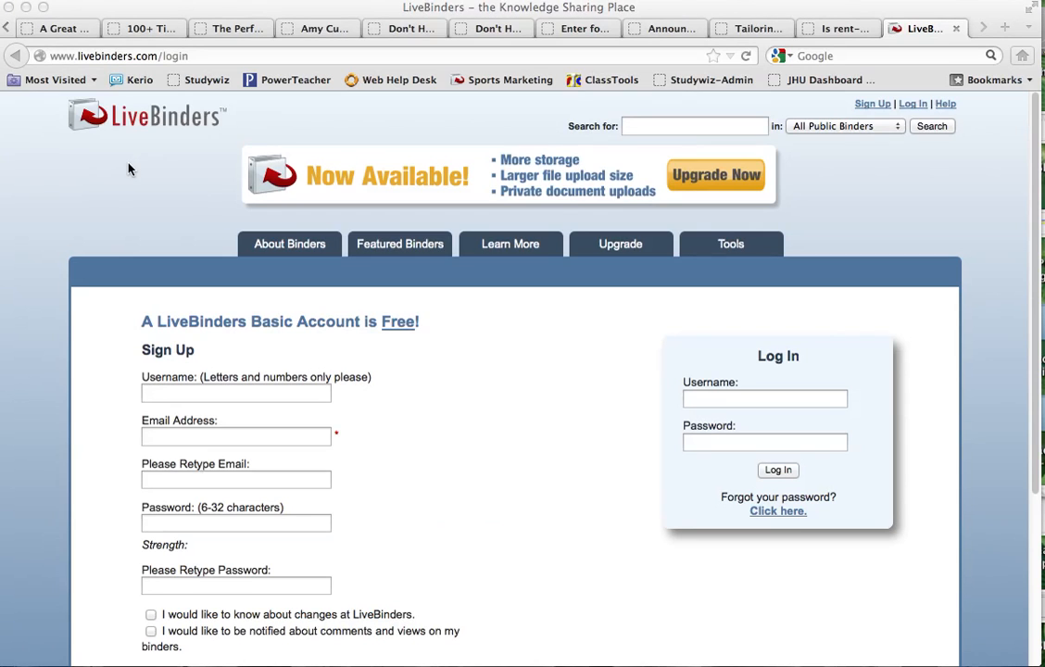
left_click(111, 135)
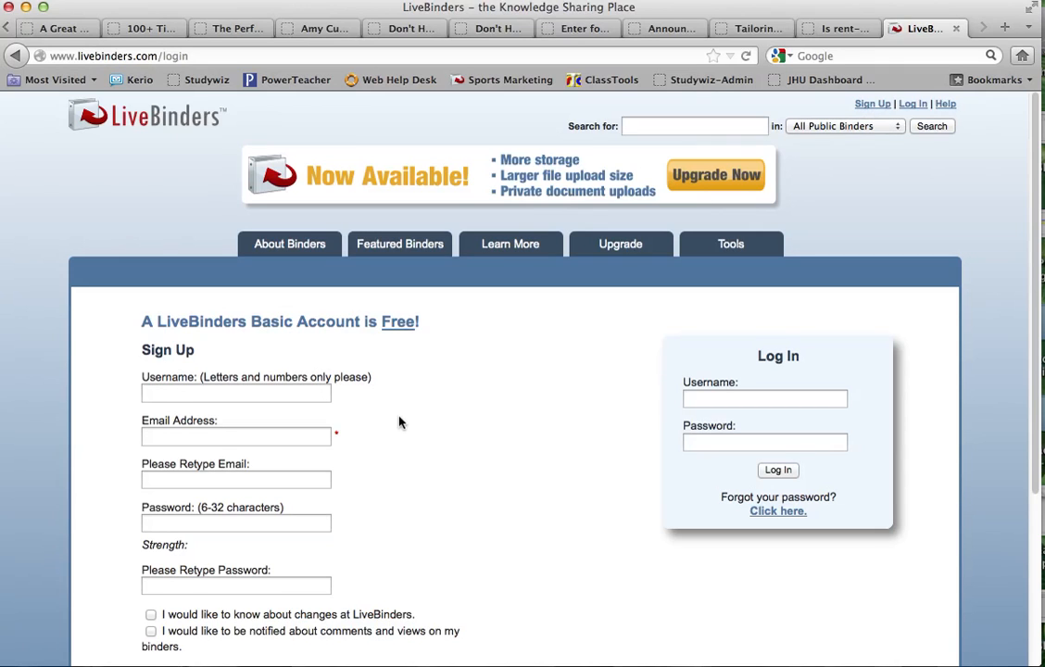
scroll(400, 422, "down", 3)
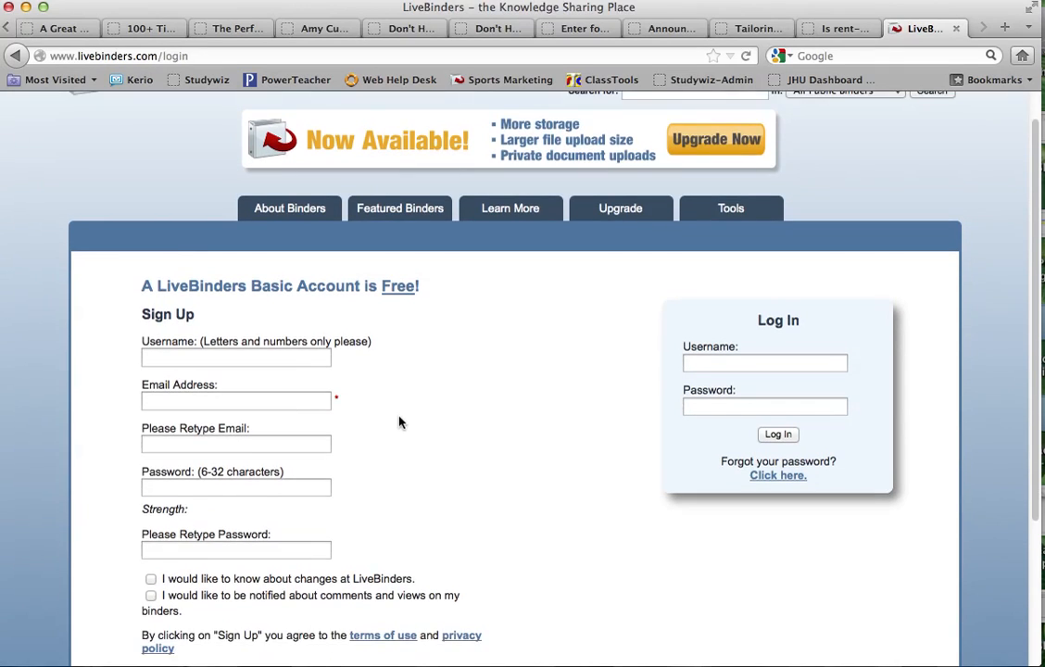
left_click(278, 315)
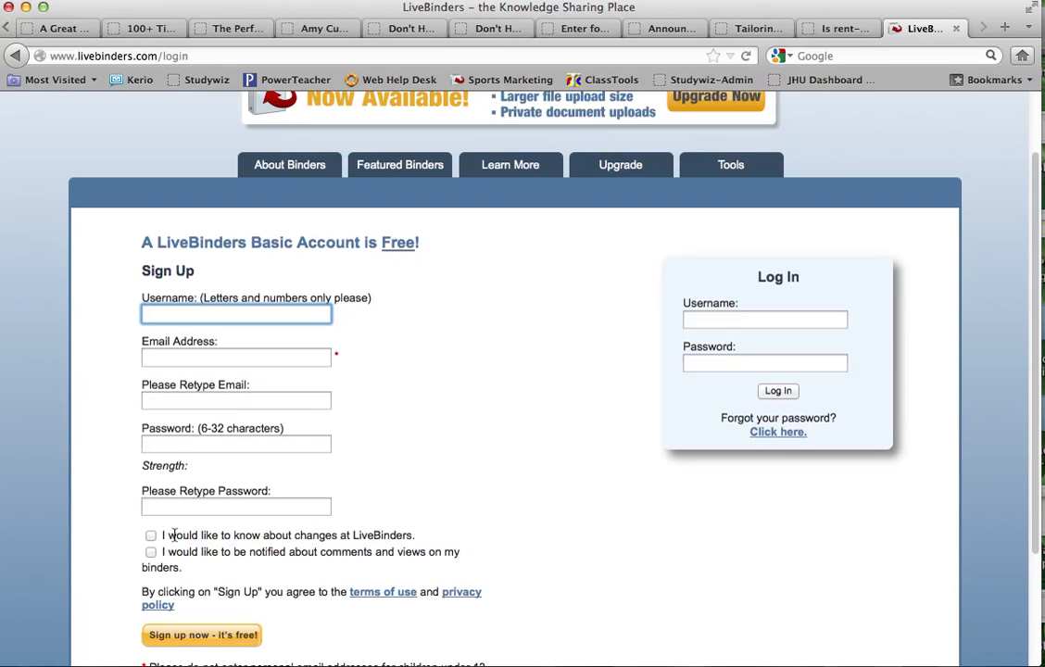
scroll(178, 555, "down", 4)
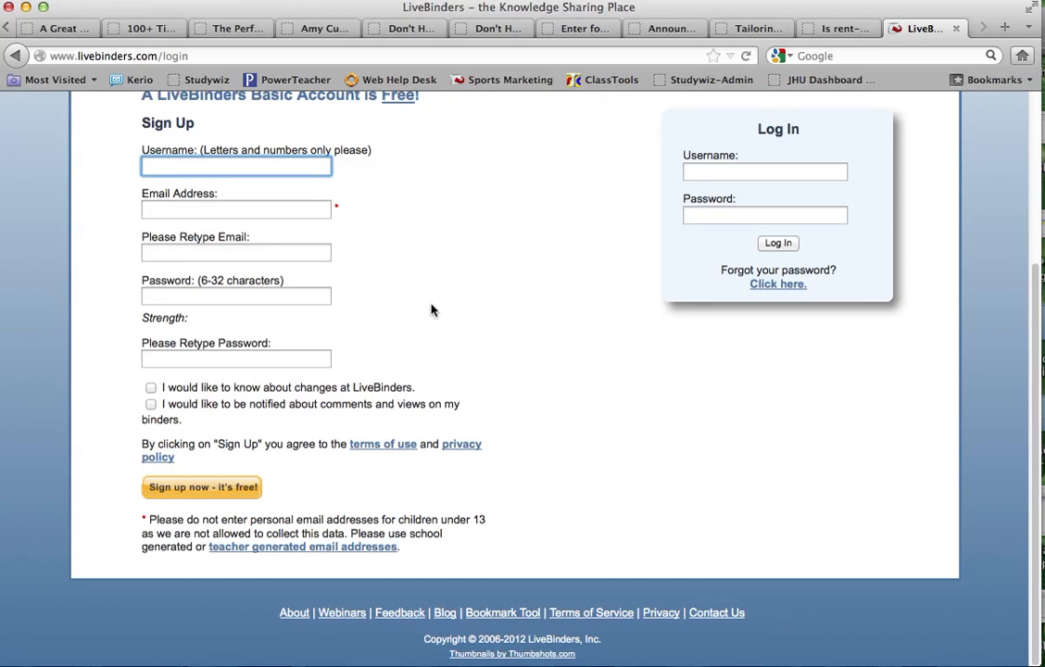
scroll(430, 311, "up", 4)
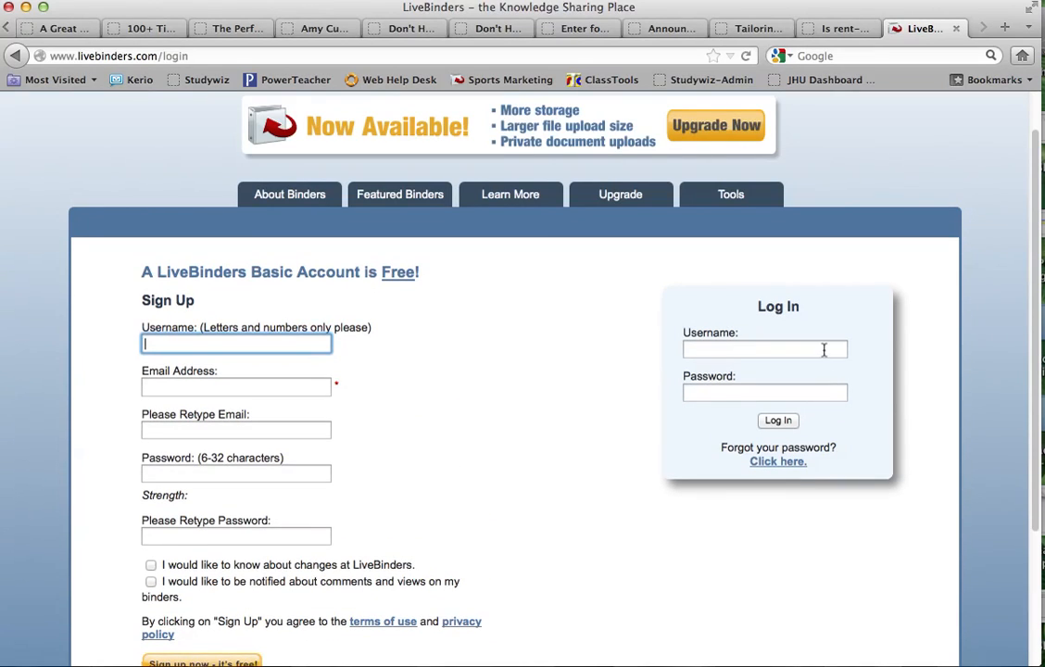
- Log in with the suggested account username and the account password
left_click(823, 349)
type("smitty")
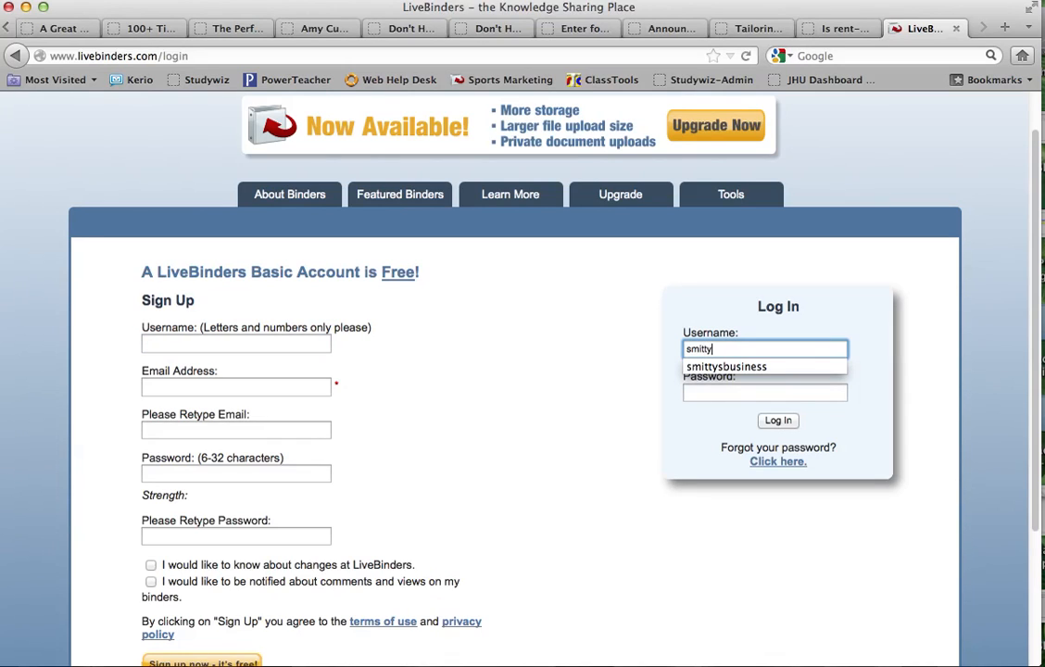
key("Down")
key("Tab")
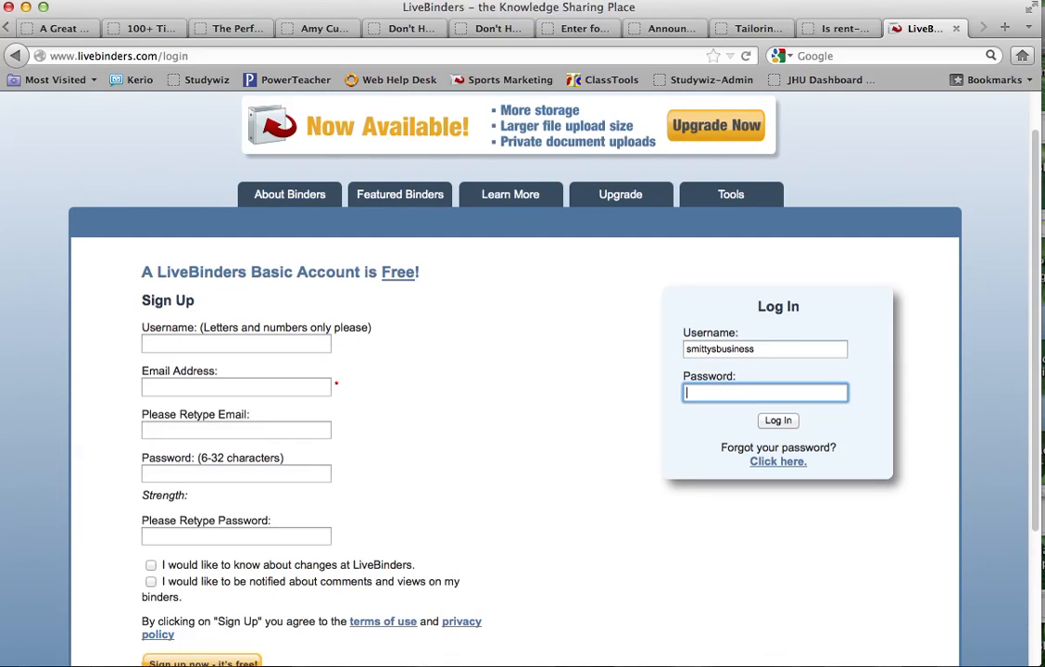
type("••••••••••••••")
key("Return")
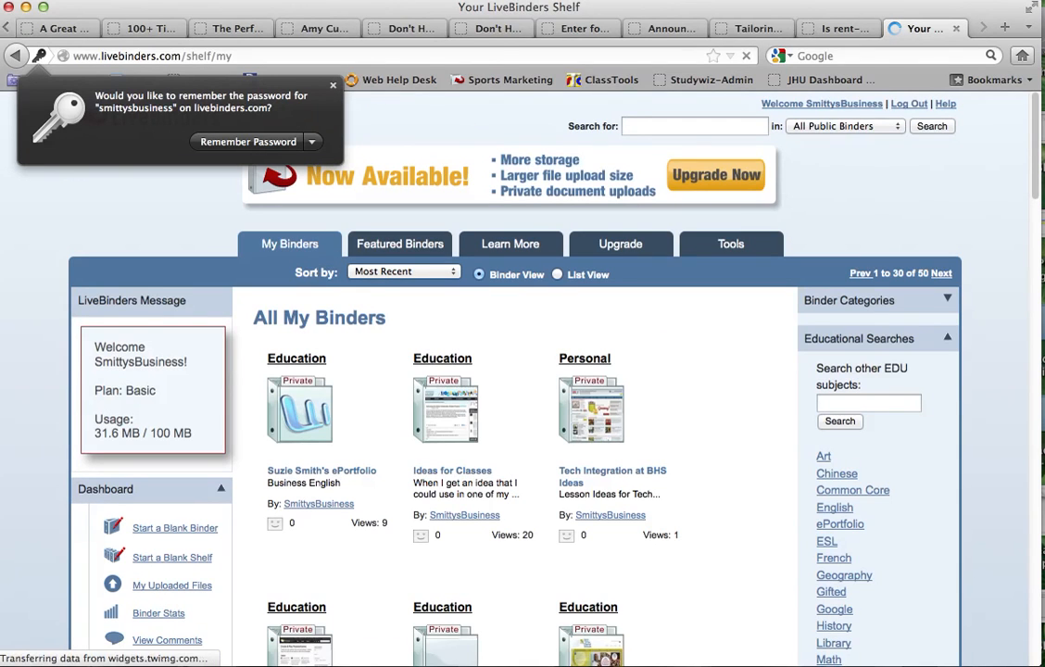
- Dismiss Firefox's offer to remember the password
mouse_move(569, 372)
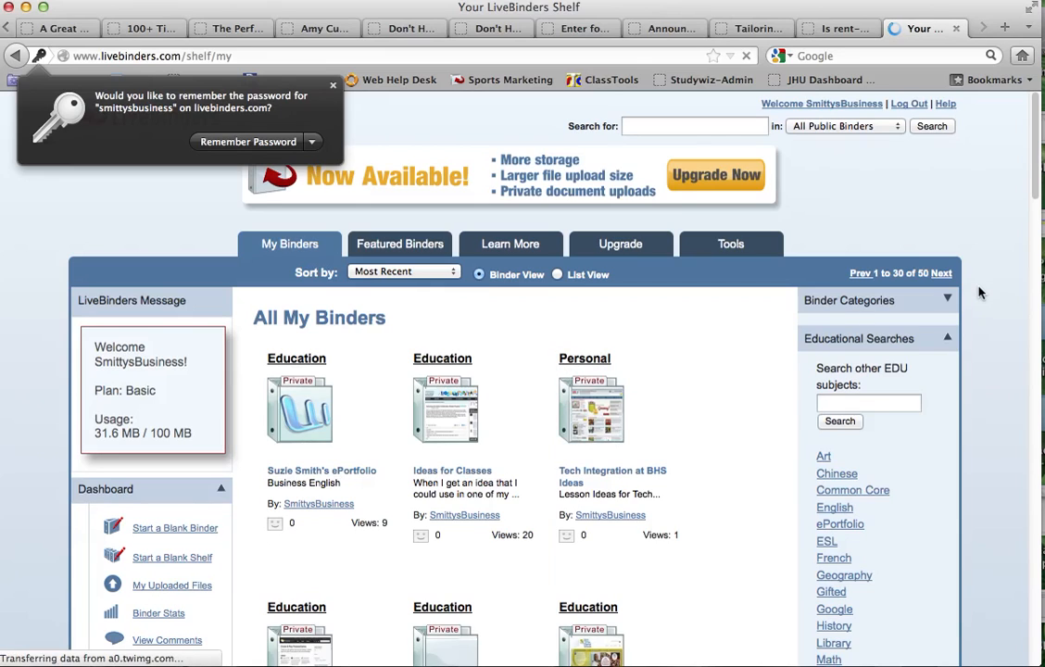
left_click(1036, 176)
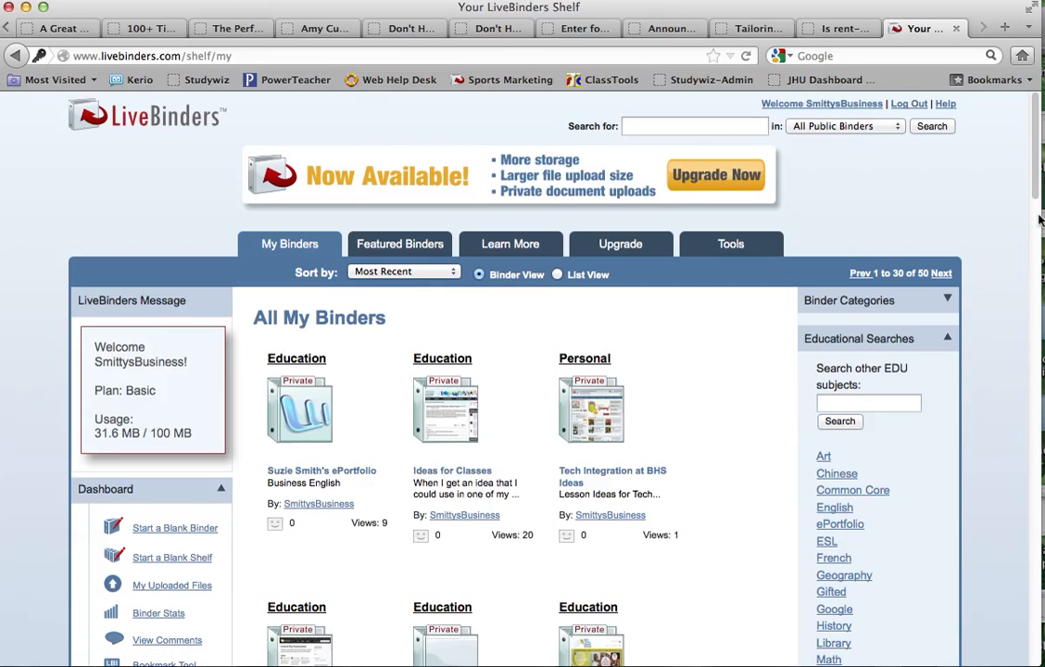
left_click(1036, 276)
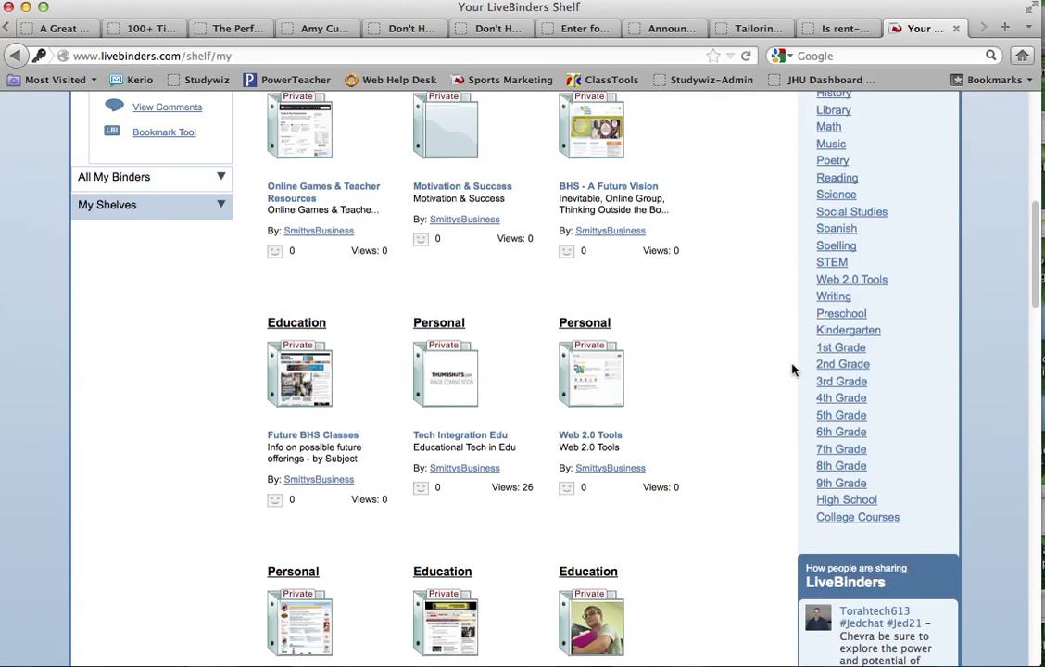
- Scroll through All My Binders, then start a blank binder from the Dashboard
scroll(792, 370, "up", 5)
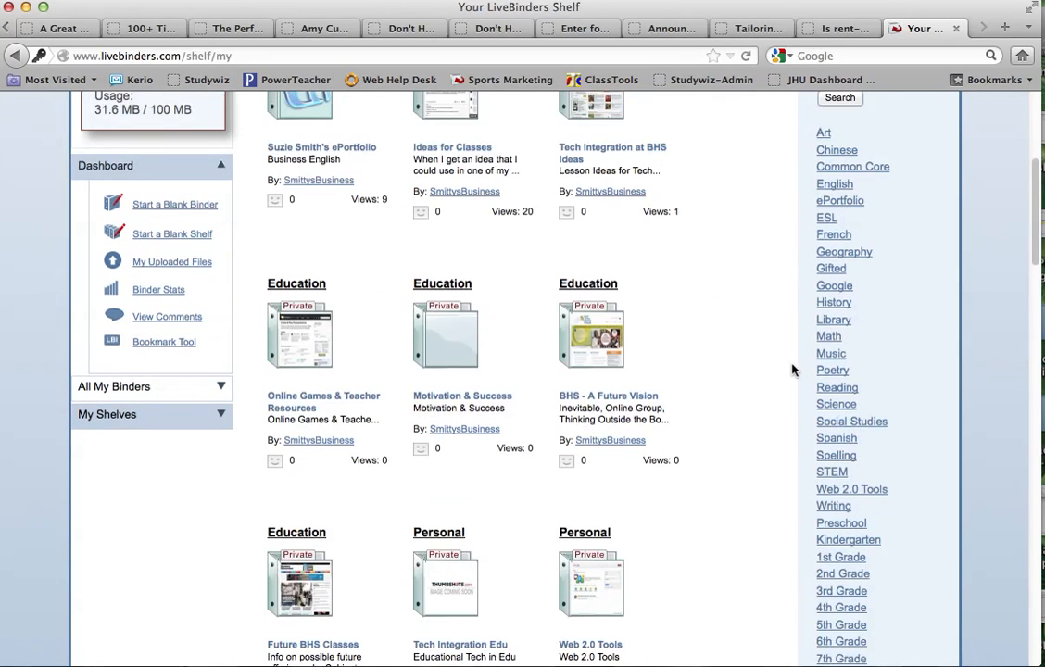
scroll(792, 370, "down", 8)
scroll(792, 369, "down", 12)
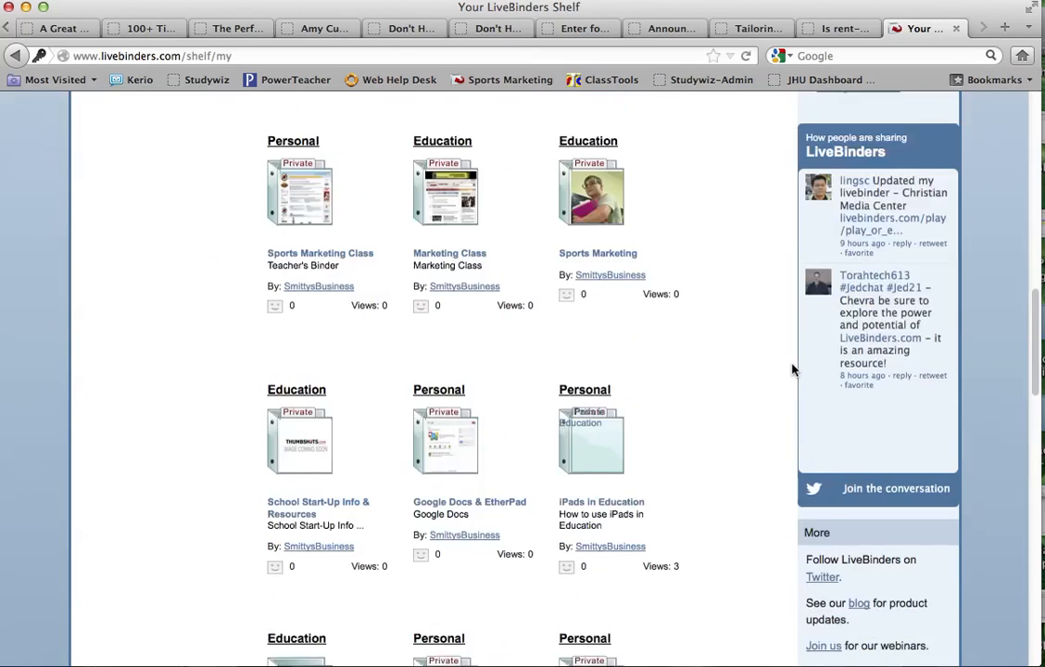
scroll(792, 370, "up", 20)
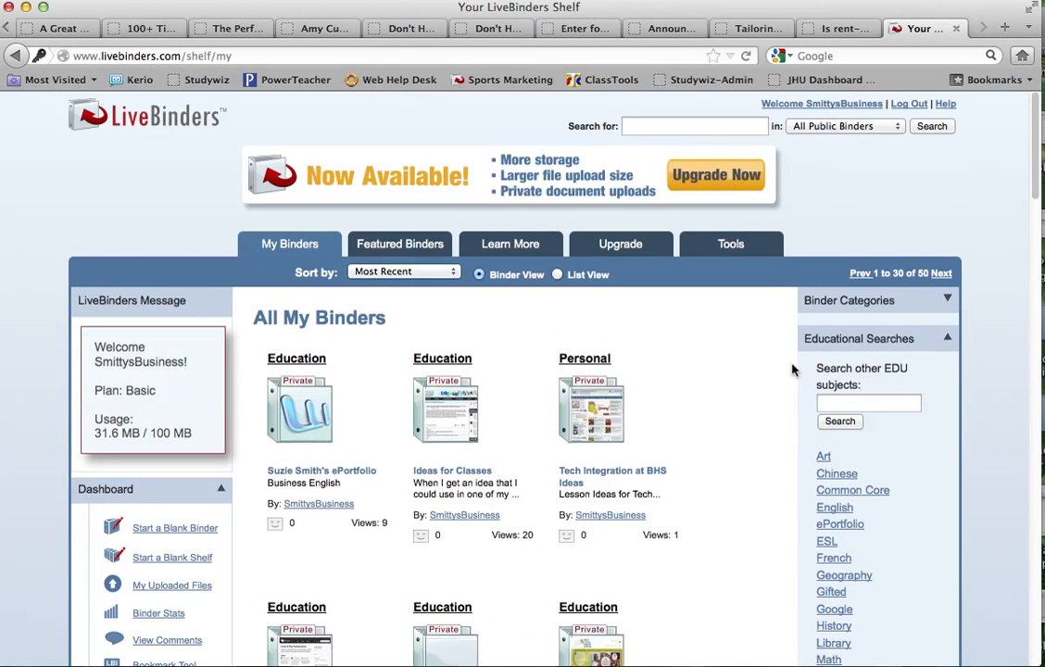
mouse_move(363, 402)
mouse_move(301, 422)
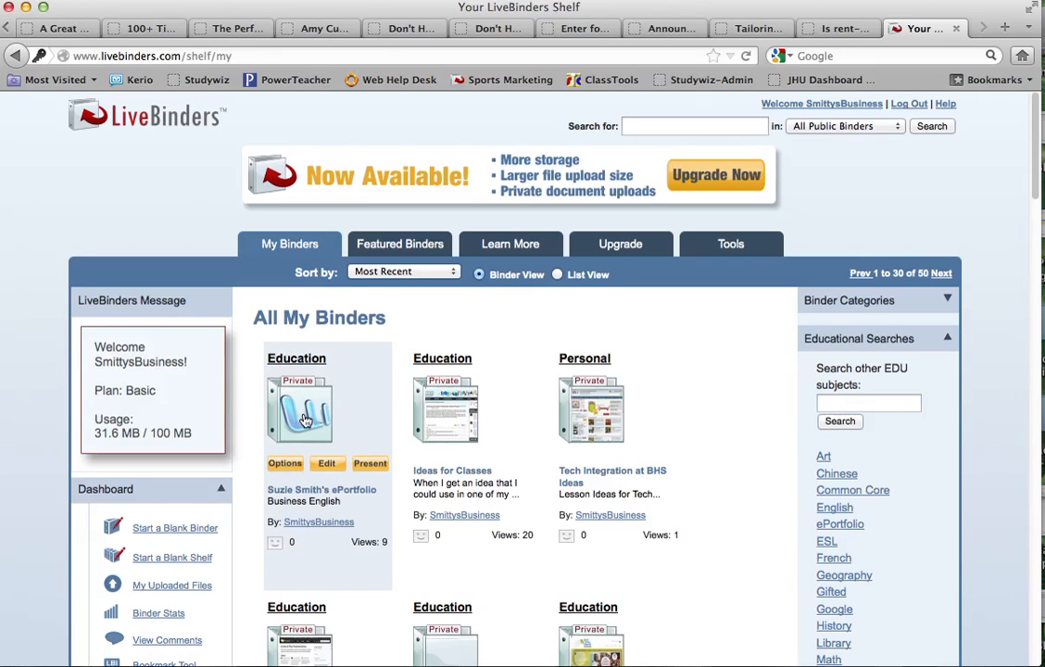
left_click(205, 536)
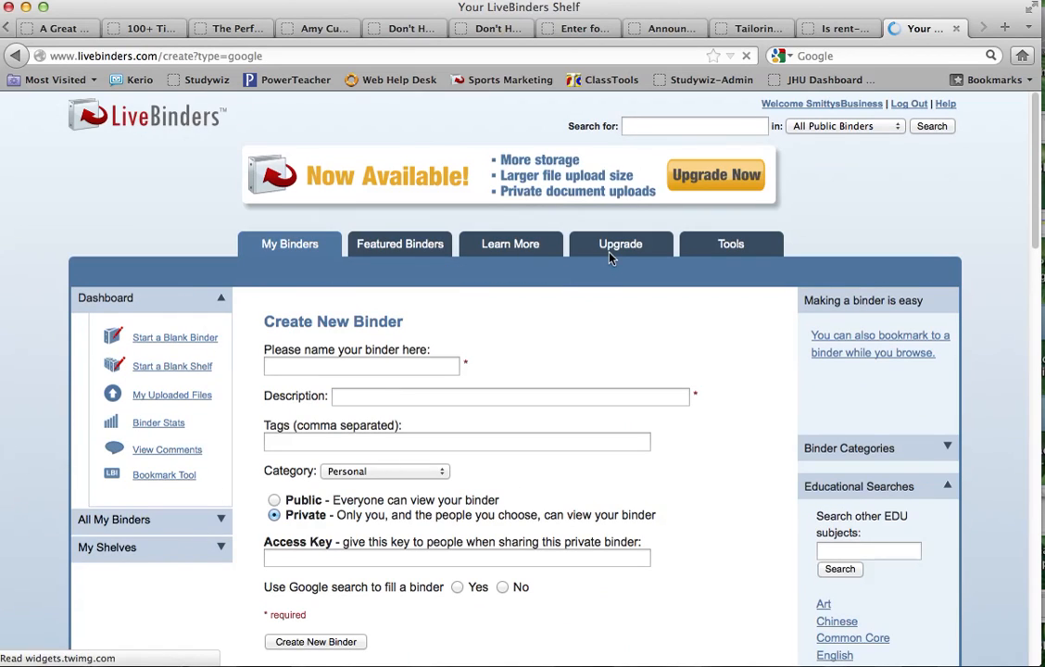
- Name the binder after the student and describe it as 'Busieness English Final ePortfolio'
scroll(609, 257, "down", 3)
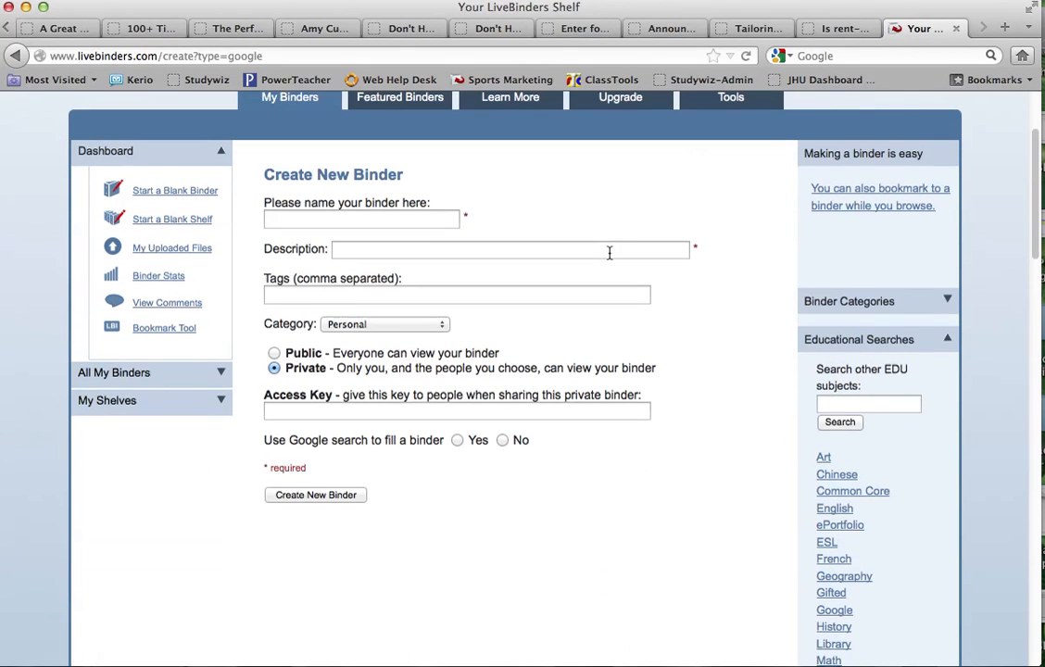
left_click(420, 218)
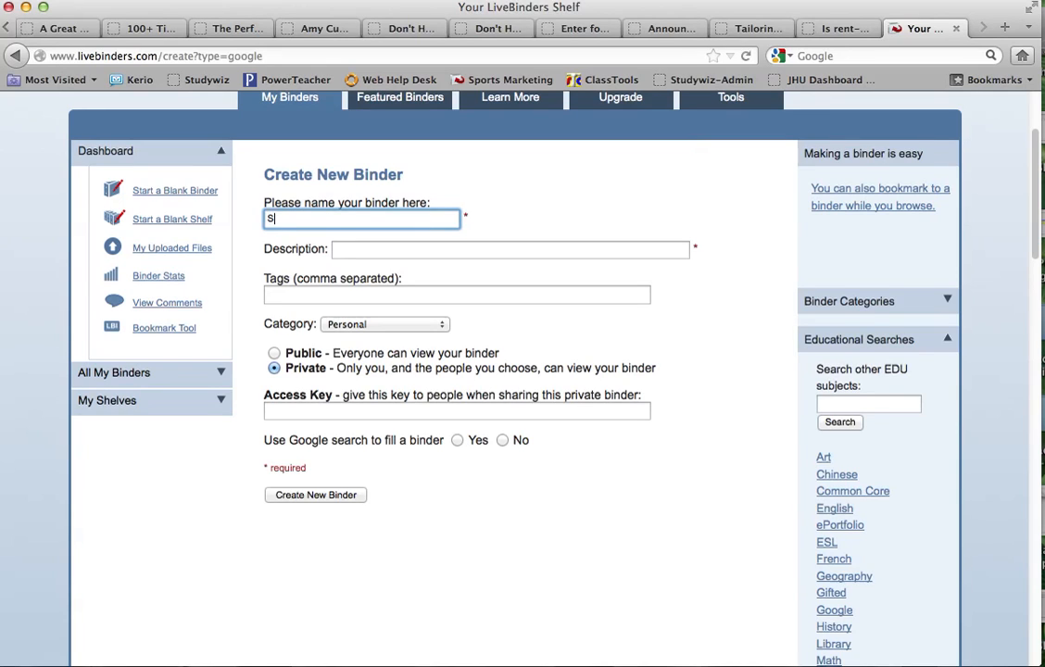
key("Tab")
type("Business")
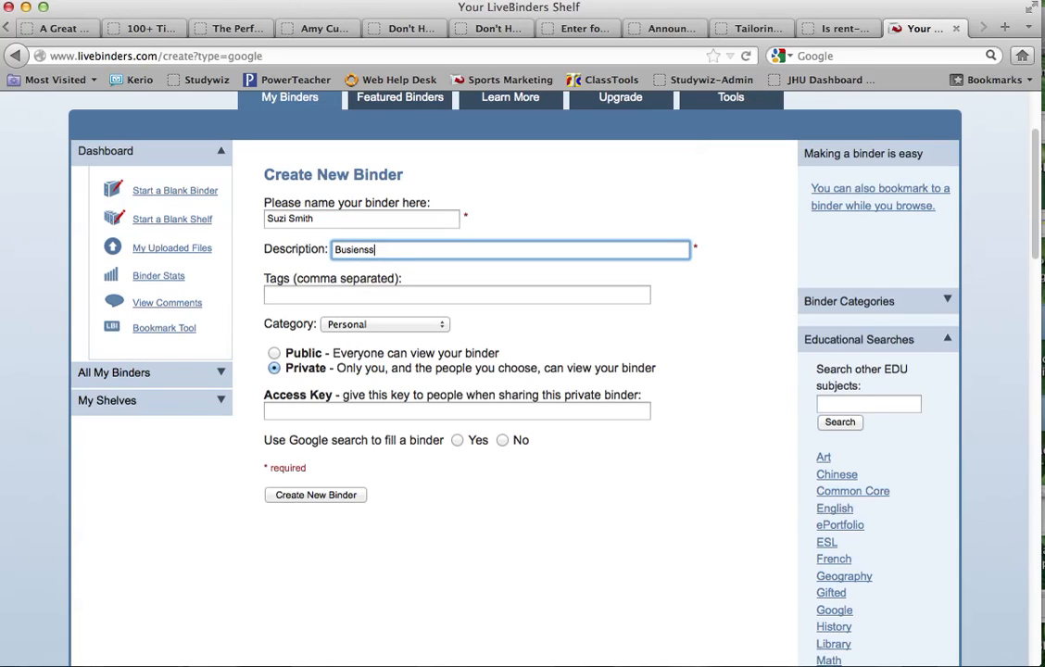
key("BackSpace")
type("ss English Final ePortf")
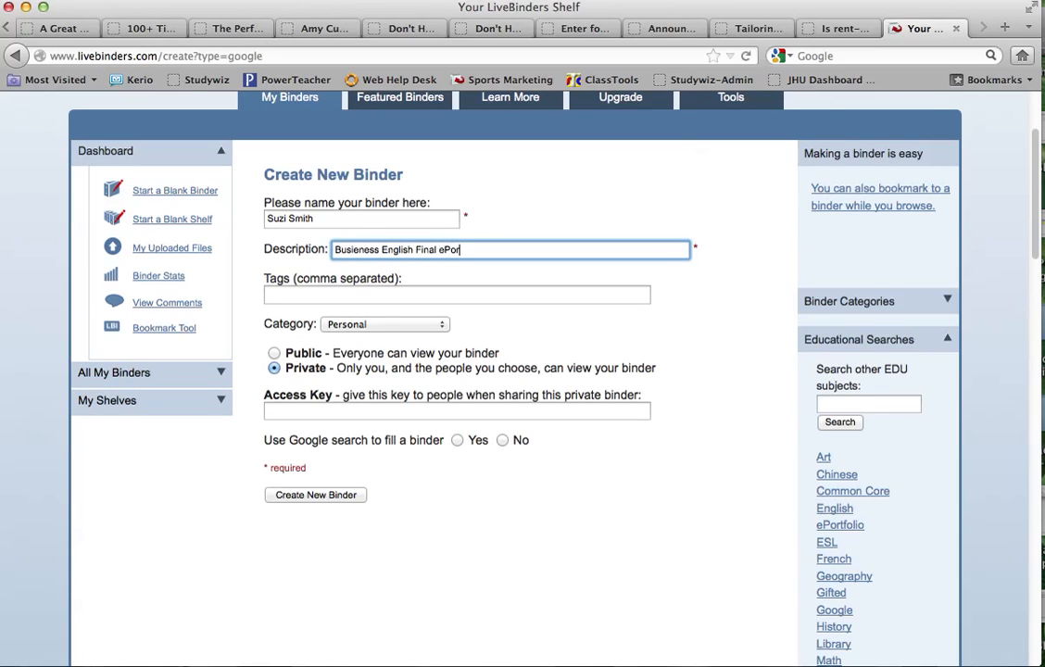
type("olio")
- Enter a private access key for the new binder
left_click(298, 413)
type("ss")
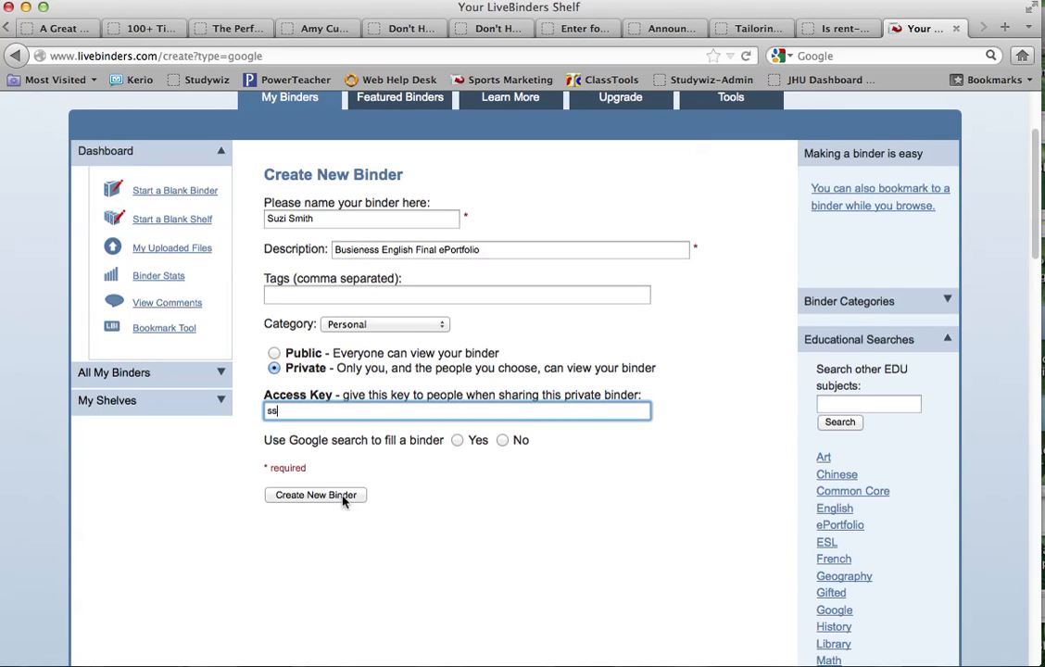
scroll(344, 500, "up", 3)
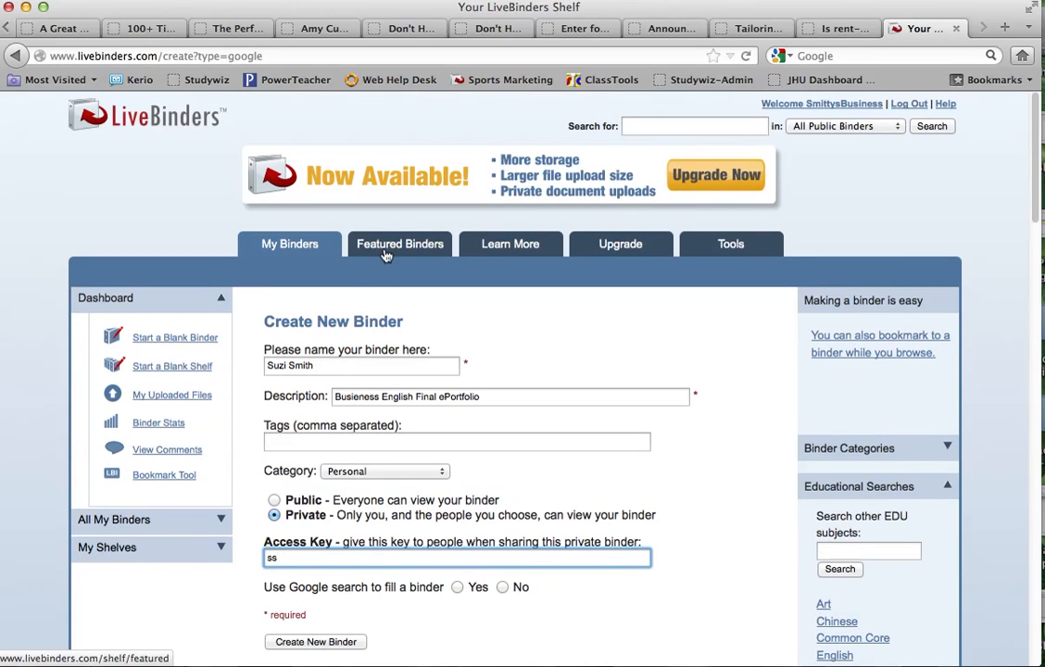
- Open the student's ePortfolio binder from My Binders in edit mode
left_click(288, 247)
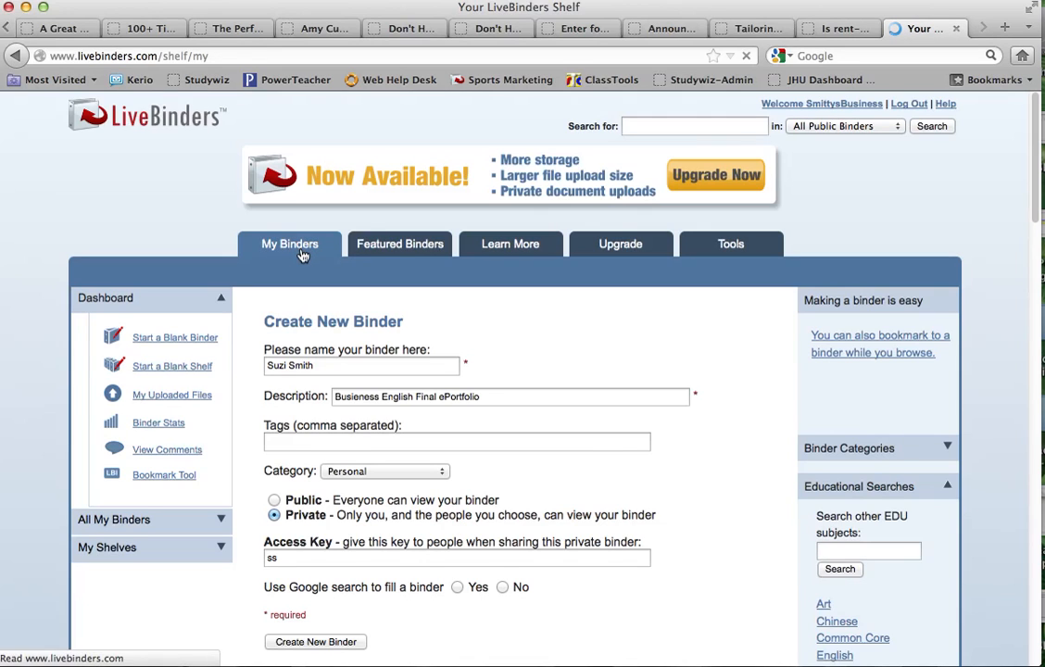
mouse_move(328, 405)
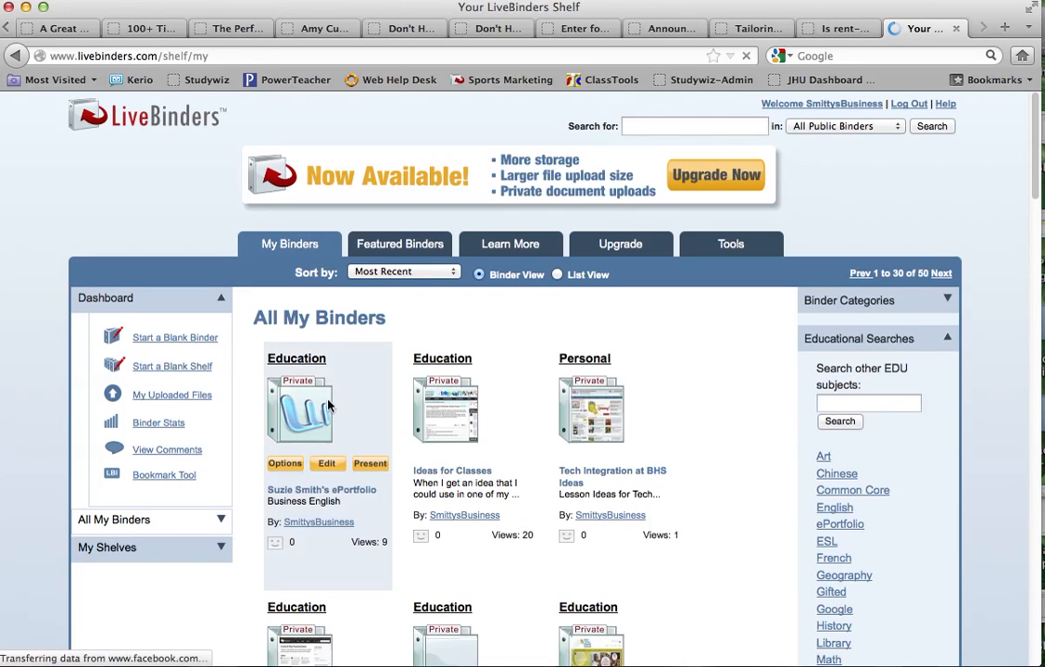
left_click(313, 412)
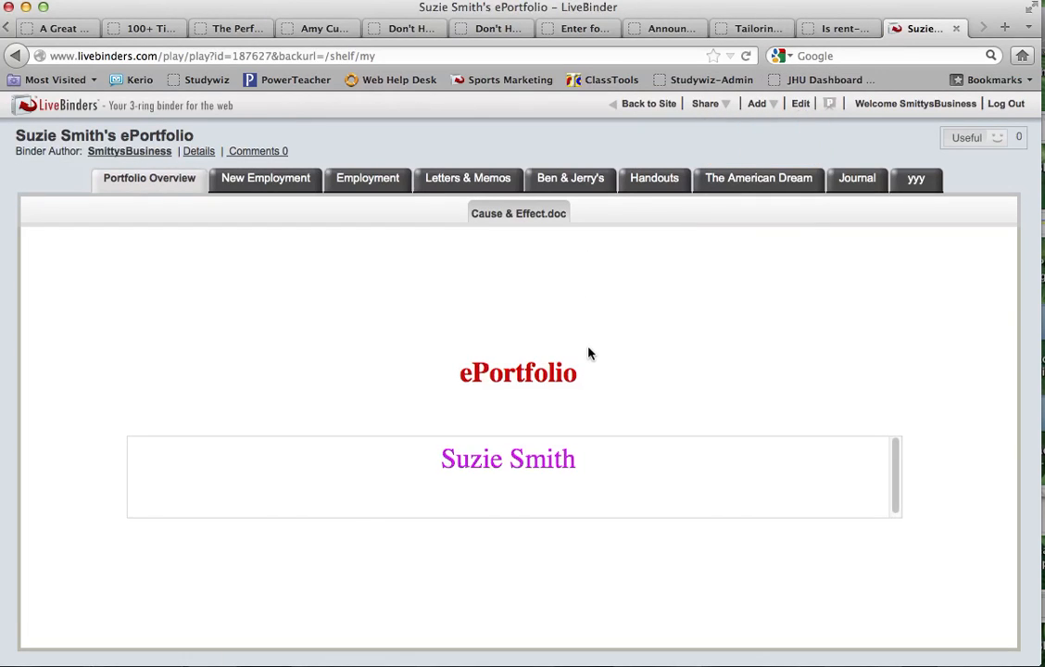
left_click(802, 106)
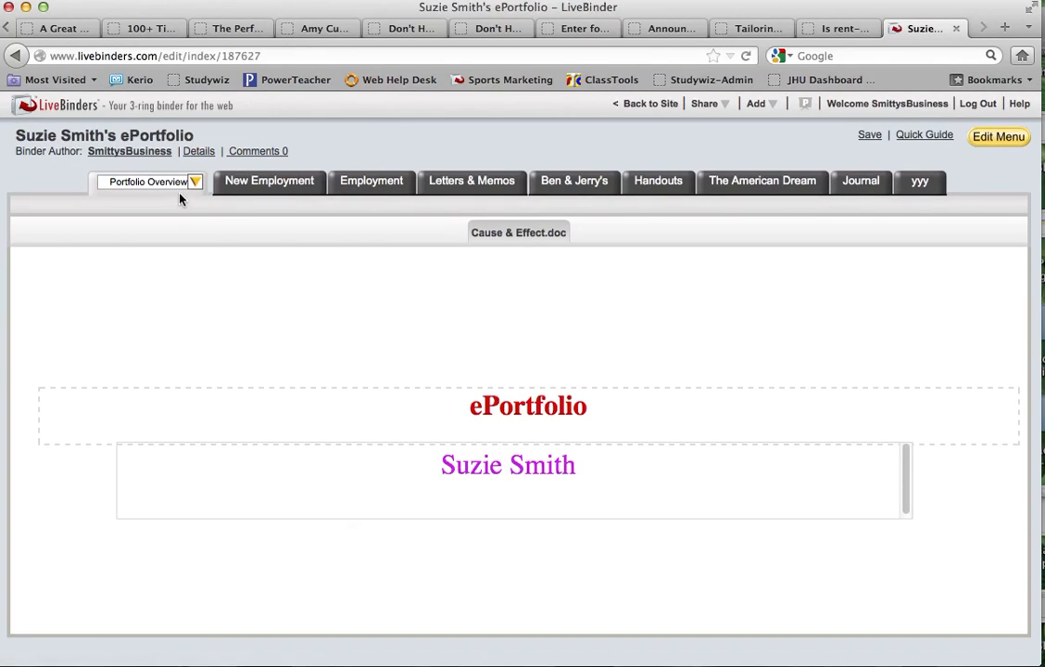
left_click(294, 185)
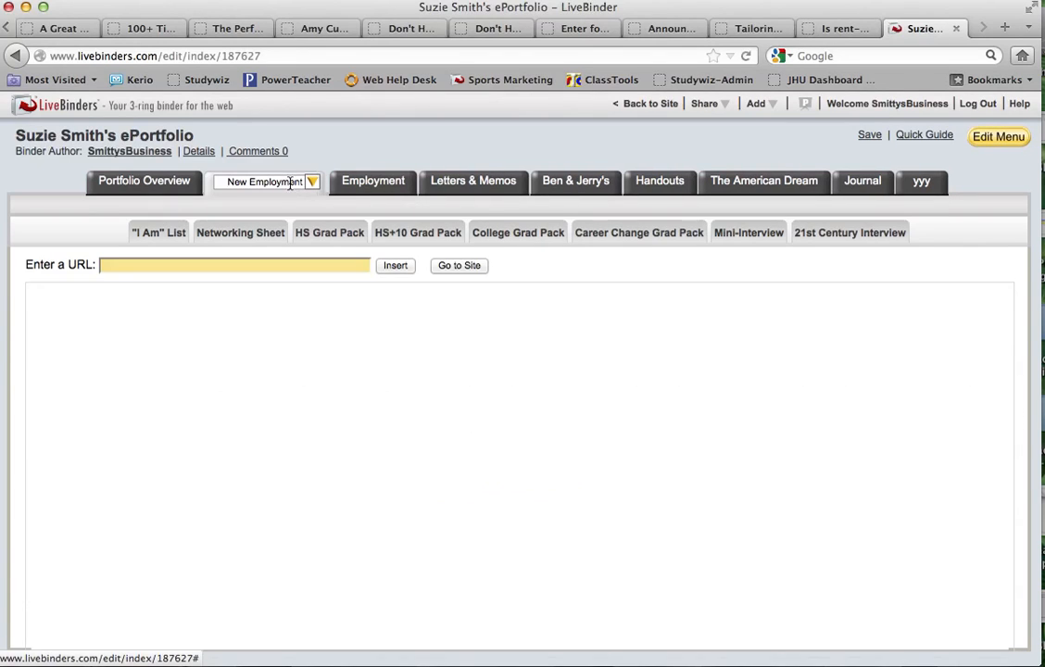
left_click(252, 182)
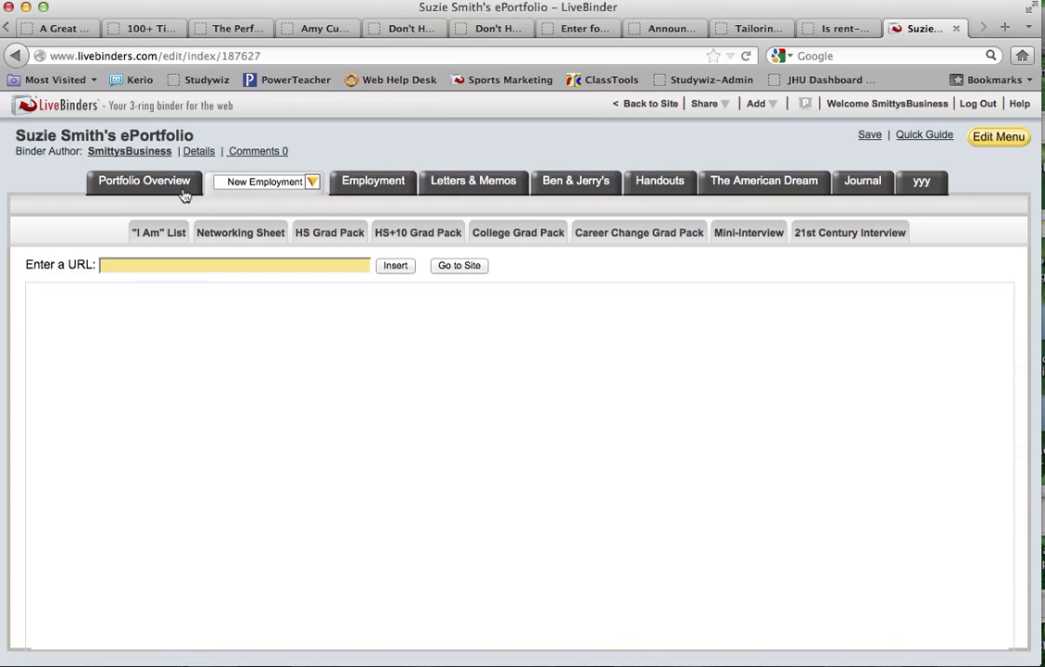
left_click(488, 185)
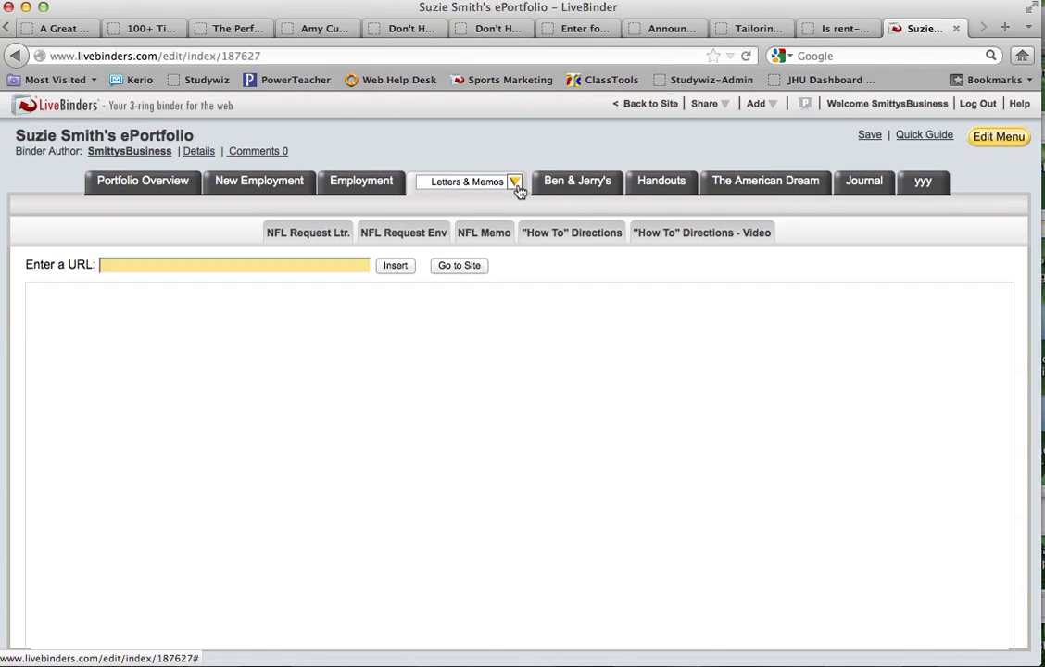
left_click(515, 183)
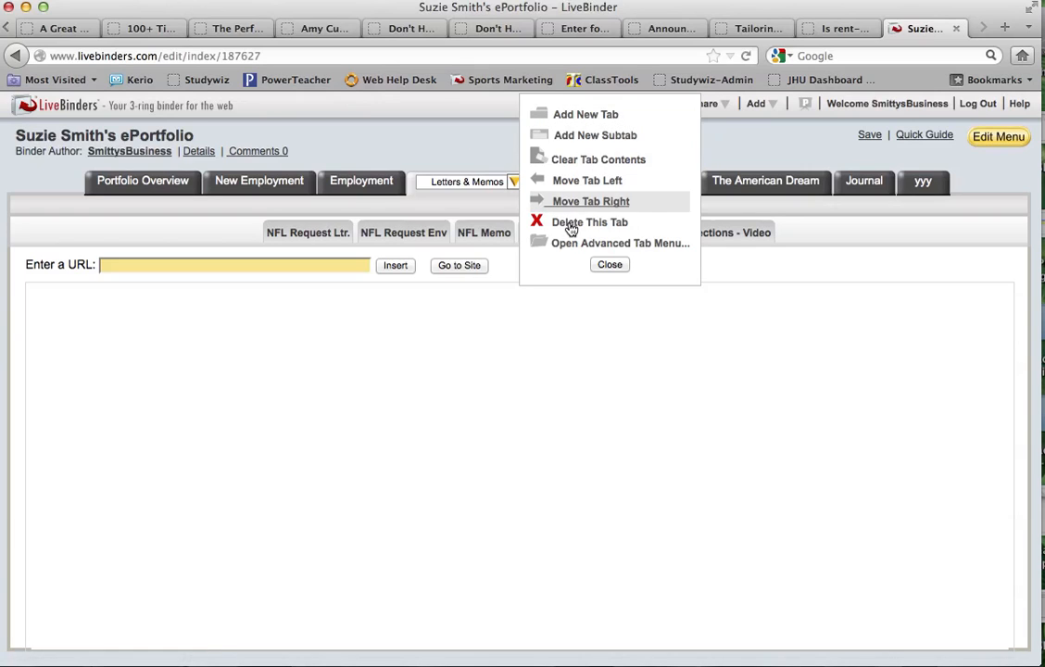
left_click(606, 264)
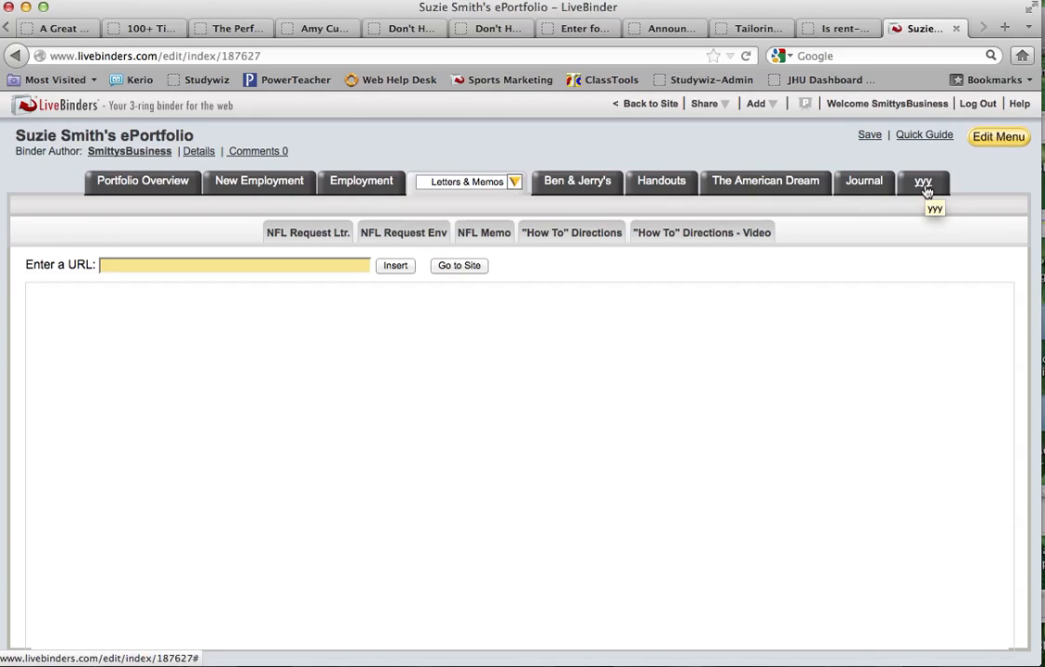
left_click(158, 182)
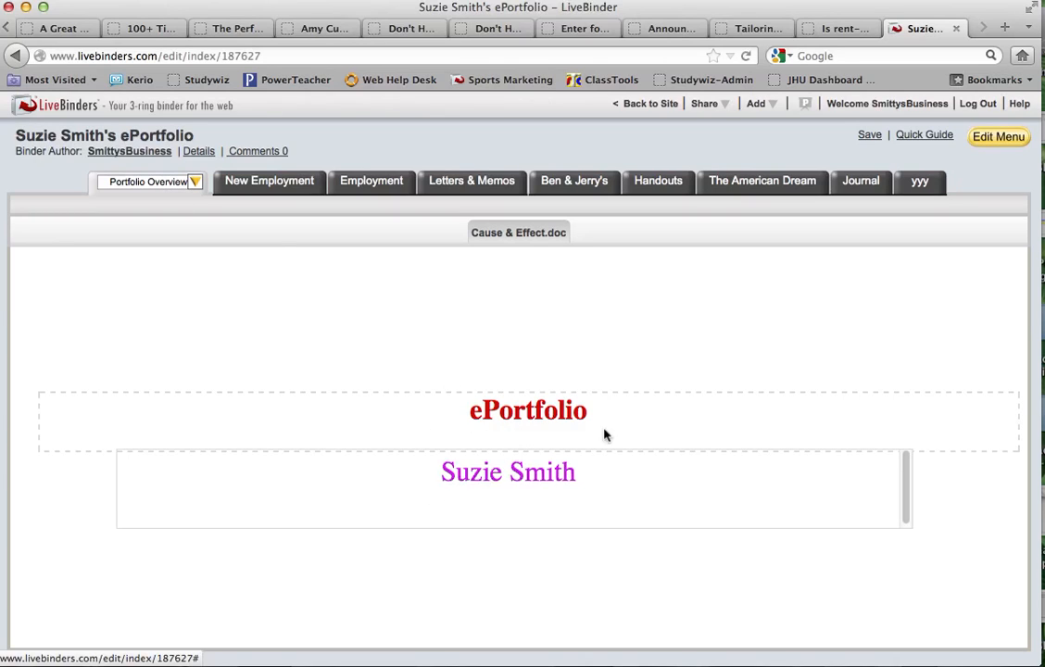
- Open the Edit Menu to show the Binder Properties panel
left_click(999, 139)
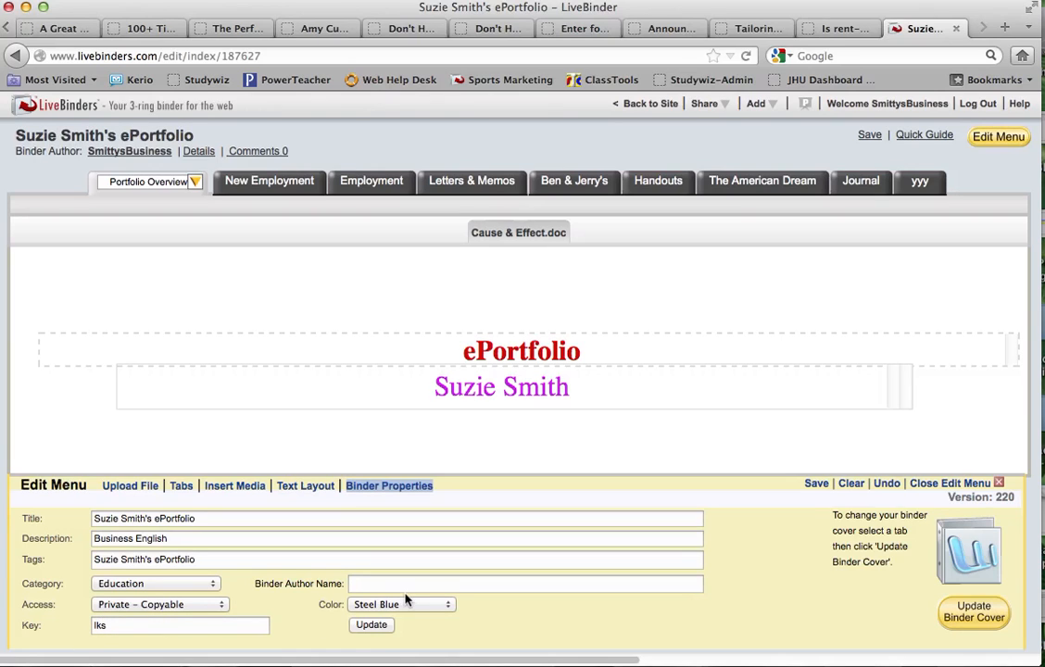
- Change the binder colour to Steel Hot Pink and update
left_click(435, 606)
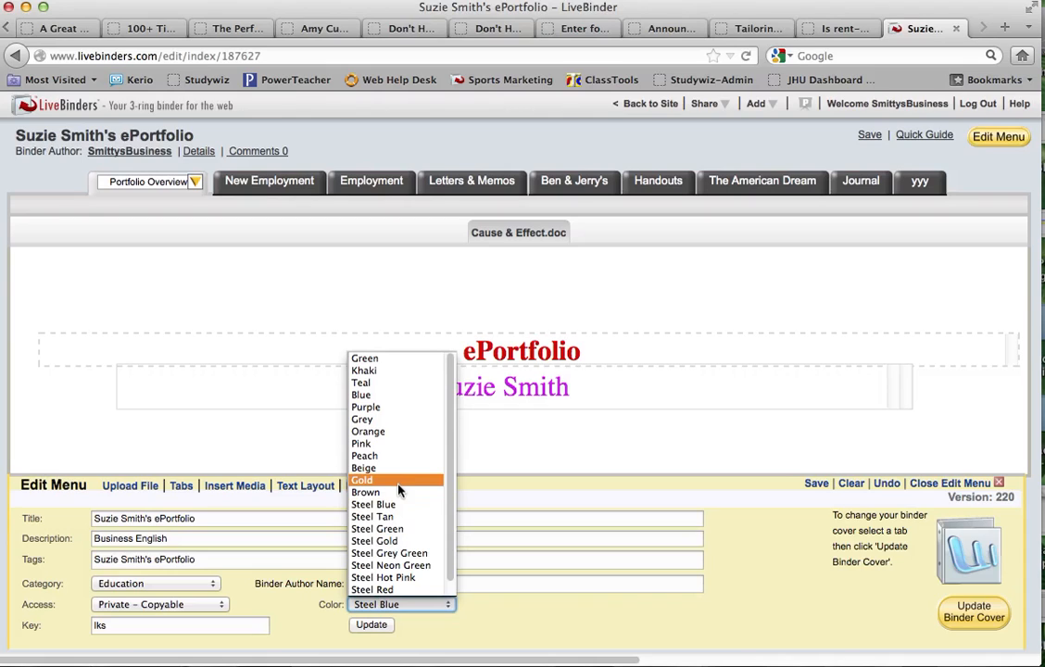
left_click(395, 577)
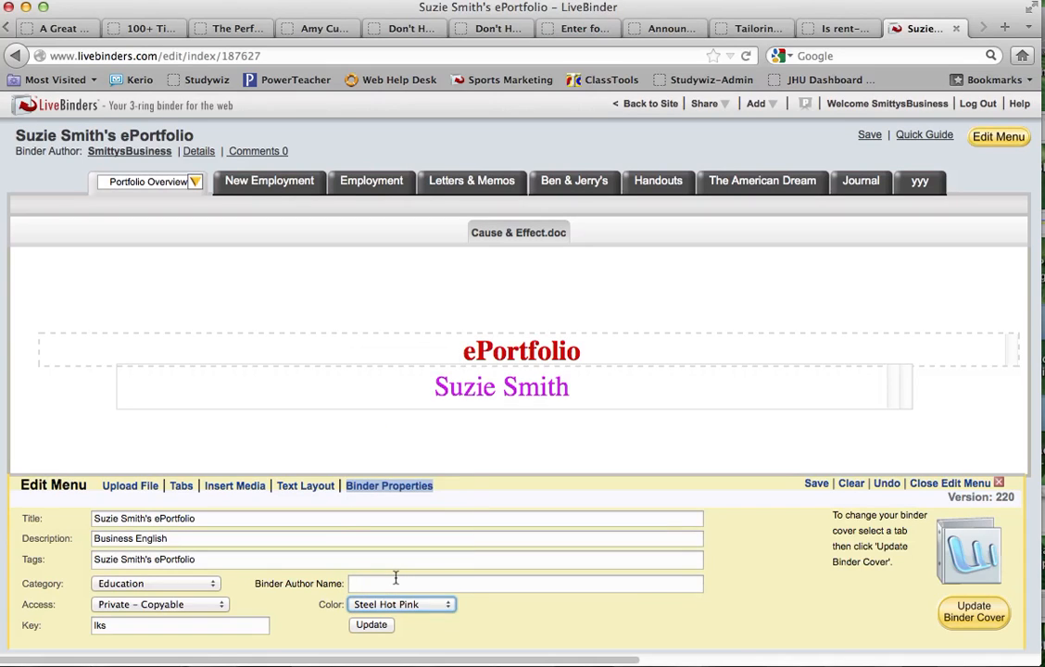
left_click(370, 626)
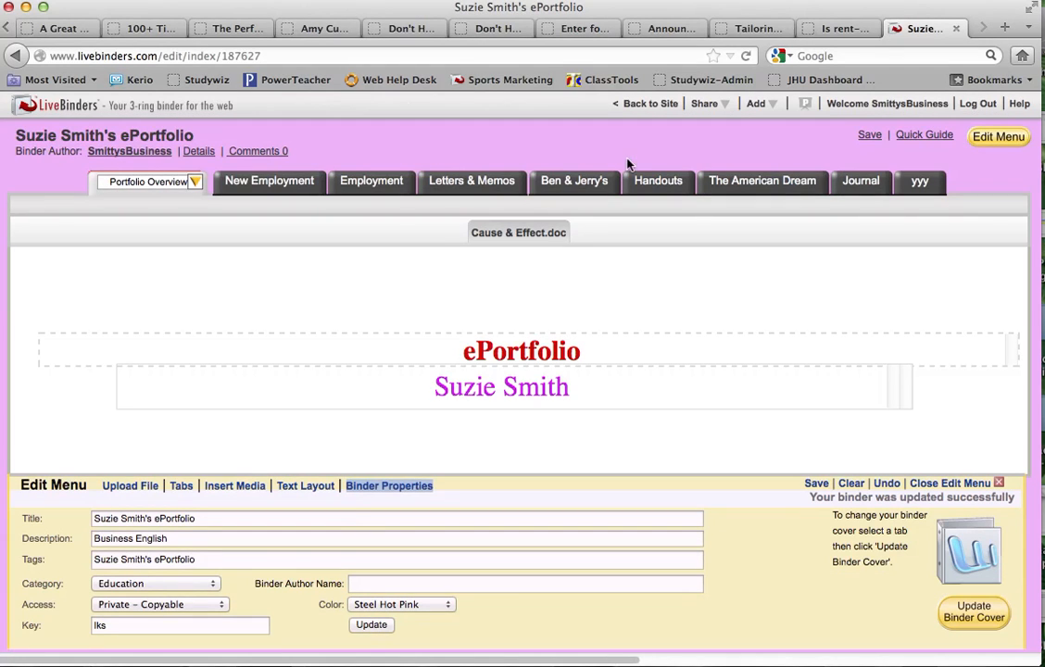
- Switch the binder colour back to Steel Blue and update again
left_click(433, 606)
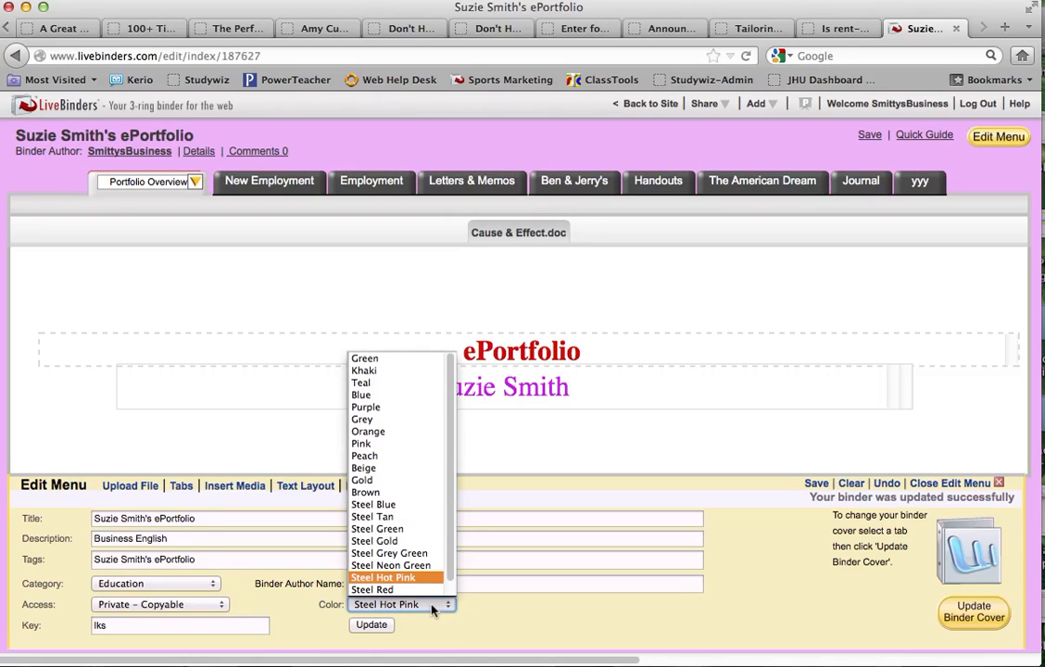
left_click(392, 505)
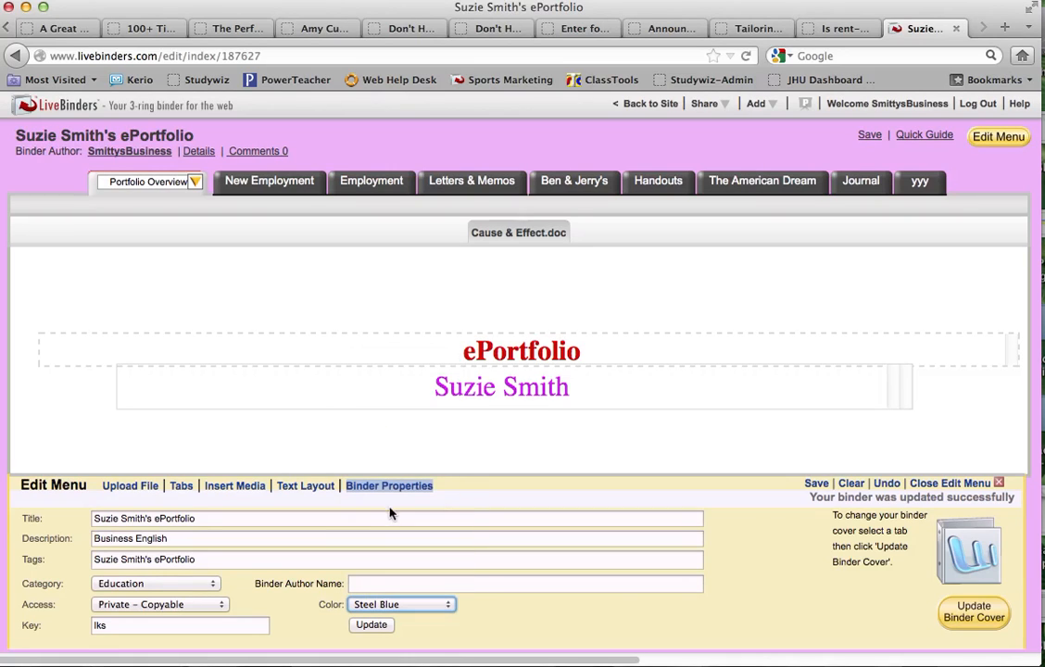
left_click(371, 626)
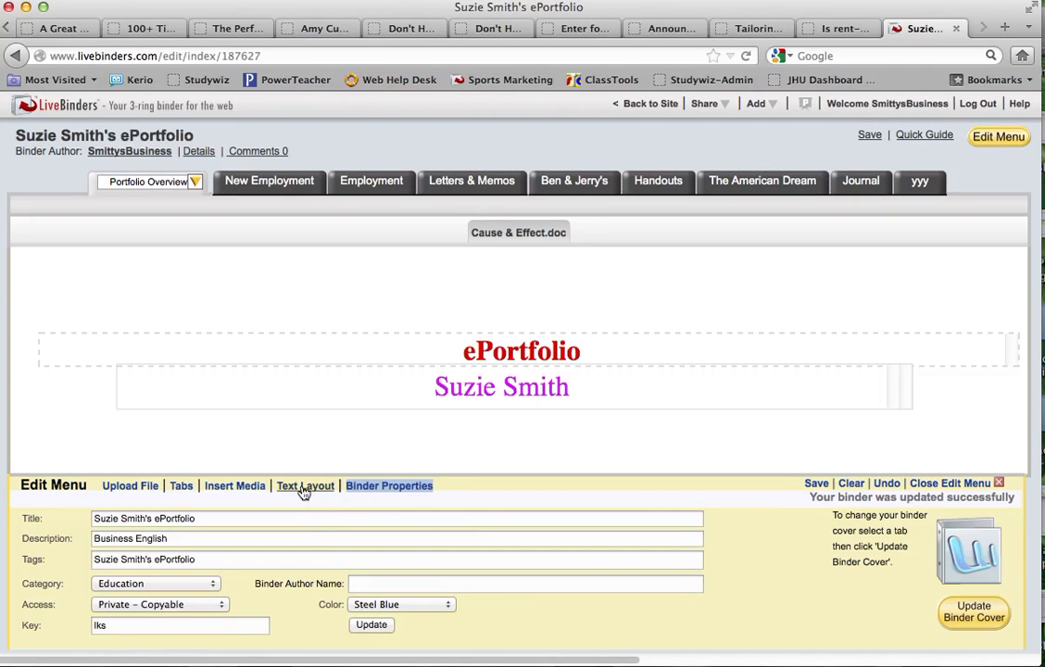
- View the Text Layout templates, then save the binder
left_click(303, 487)
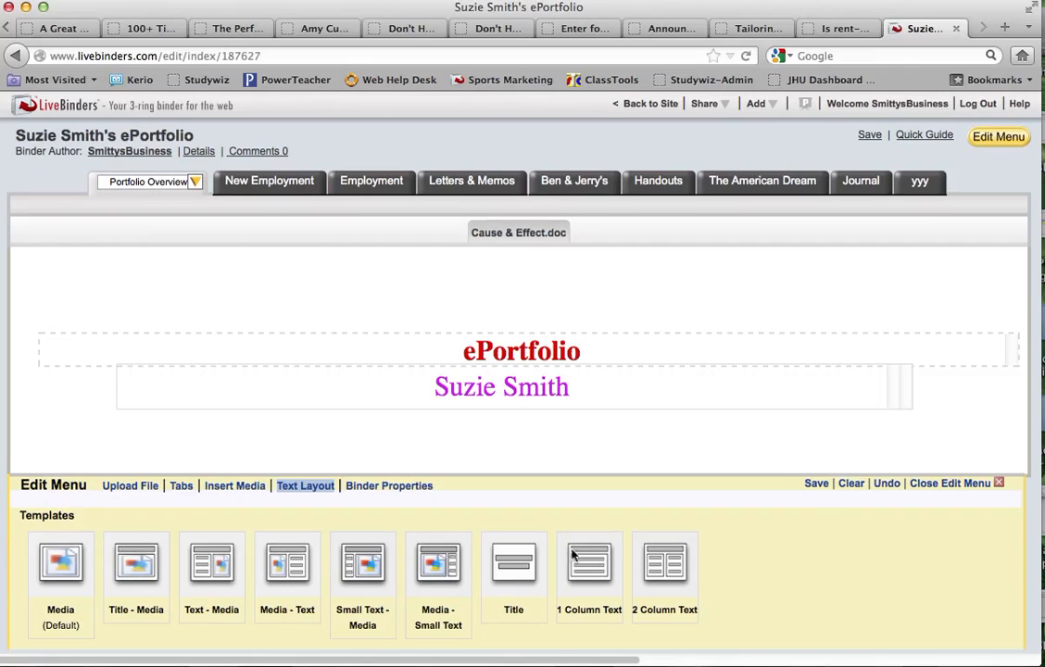
left_click(819, 484)
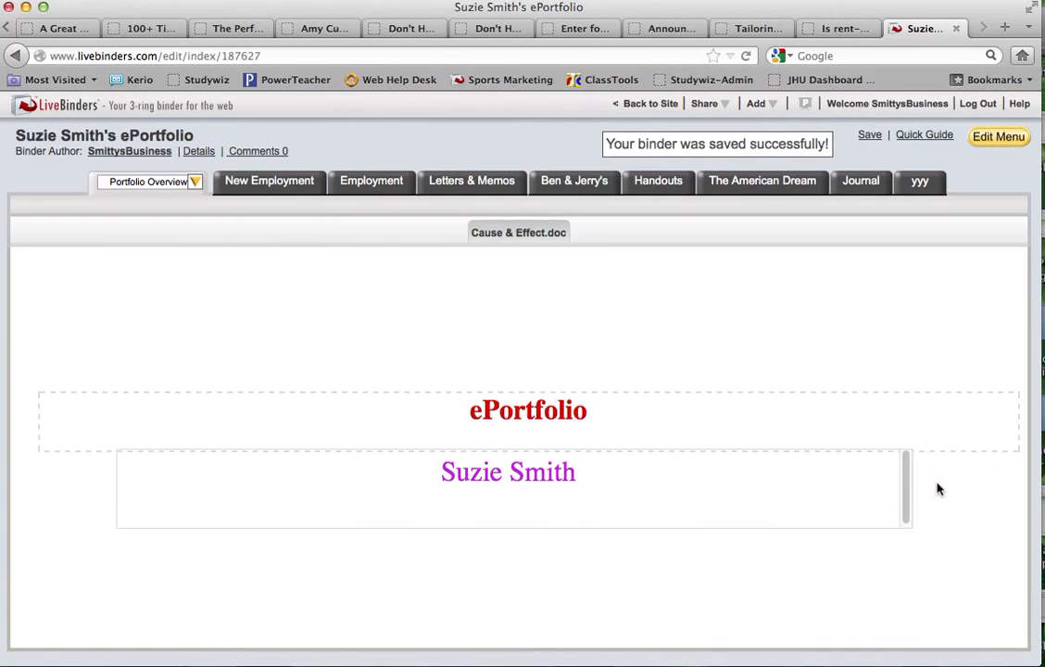
left_click(515, 408)
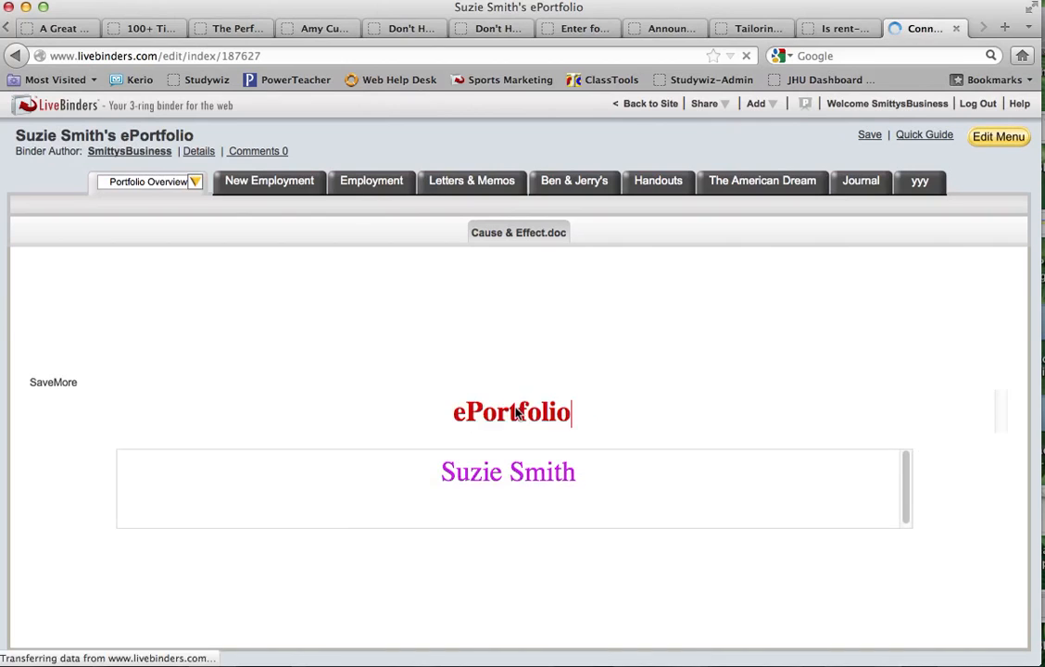
double_click(515, 409)
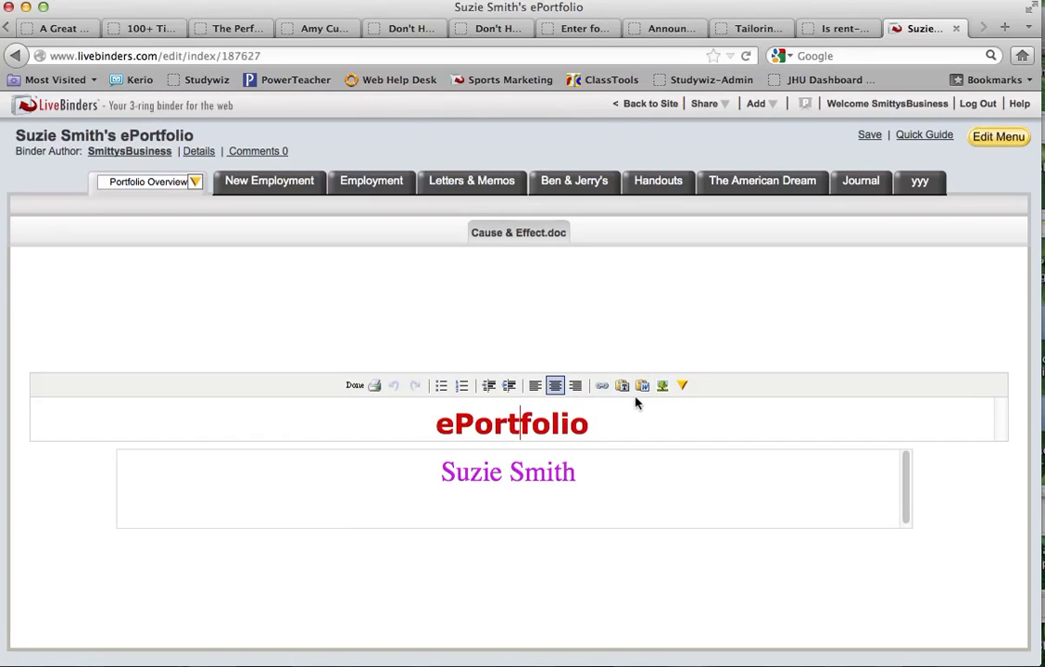
left_click(681, 386)
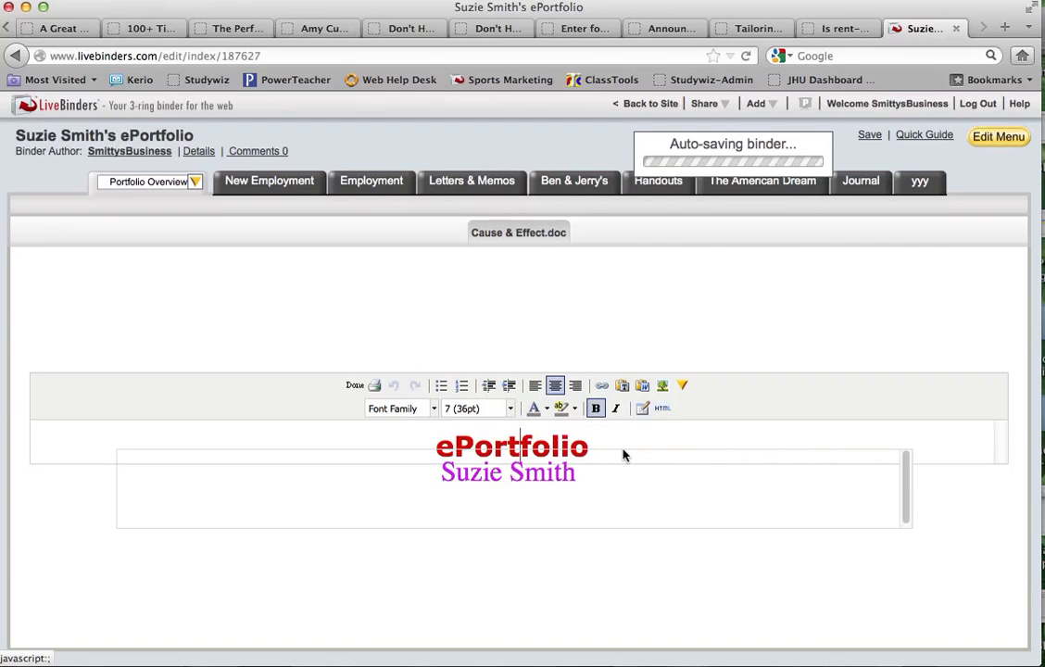
left_click(352, 386)
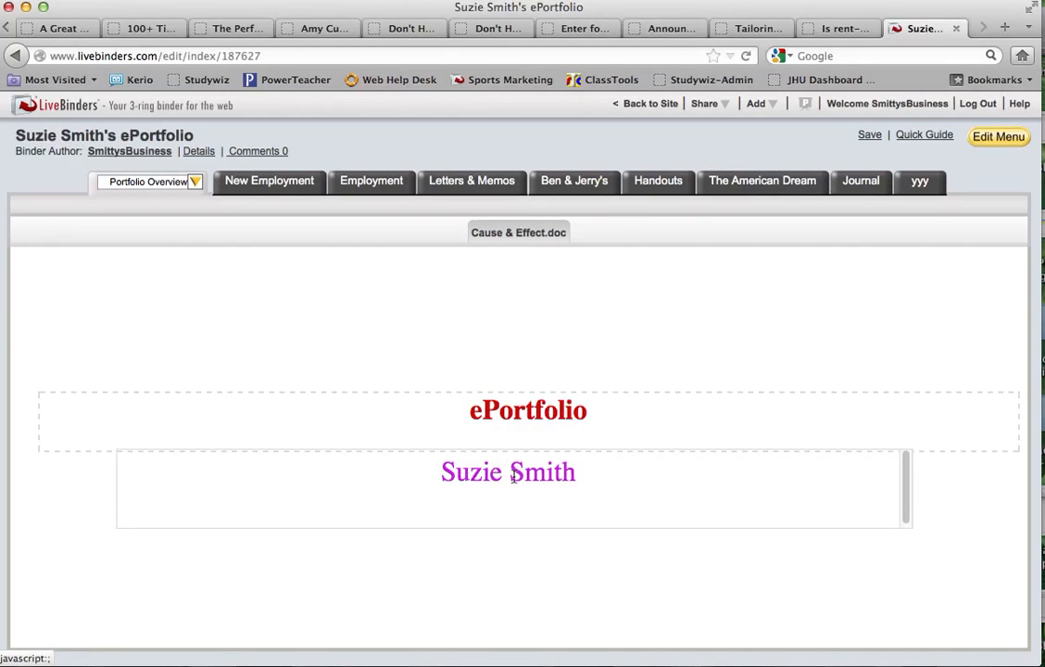
- Select the student's name line, view the extra font options, and finish with Done
left_click(512, 476)
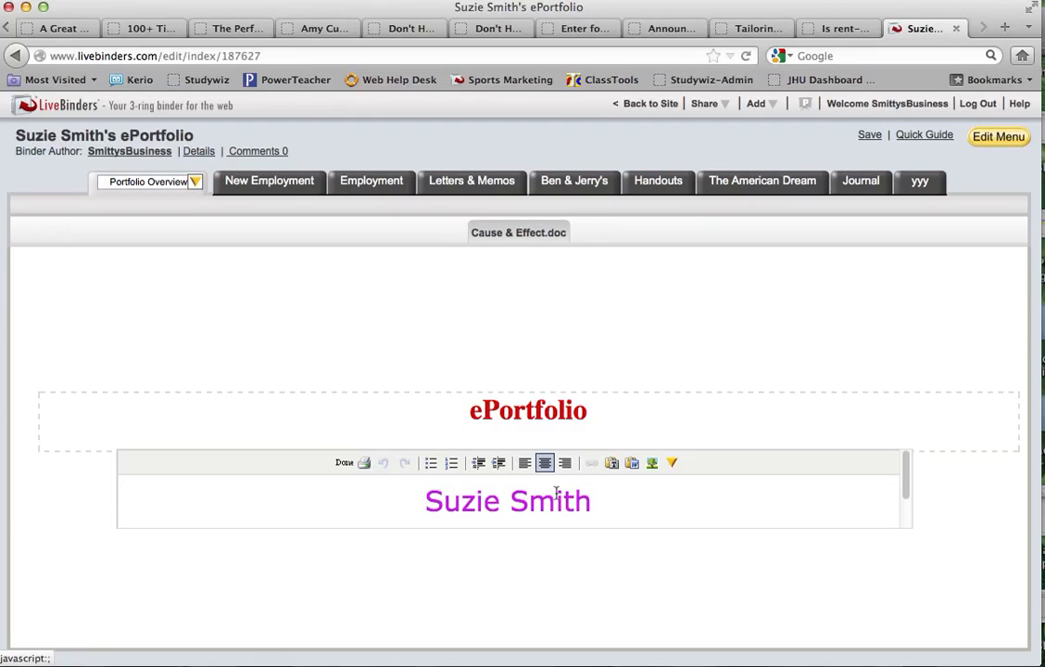
left_click_drag(598, 500, 418, 513)
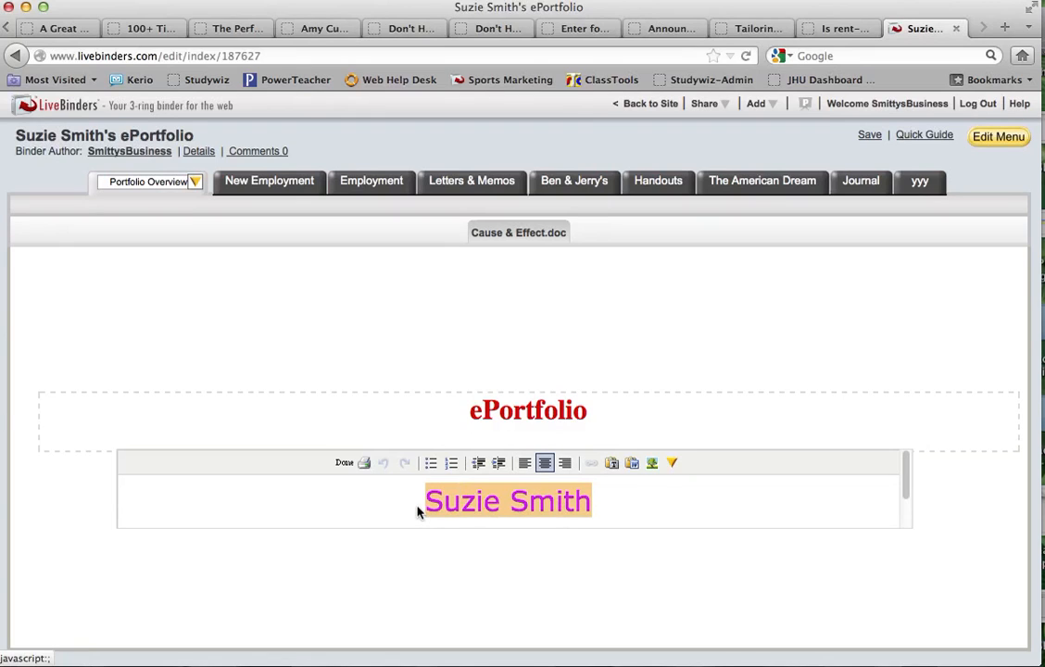
left_click(673, 463)
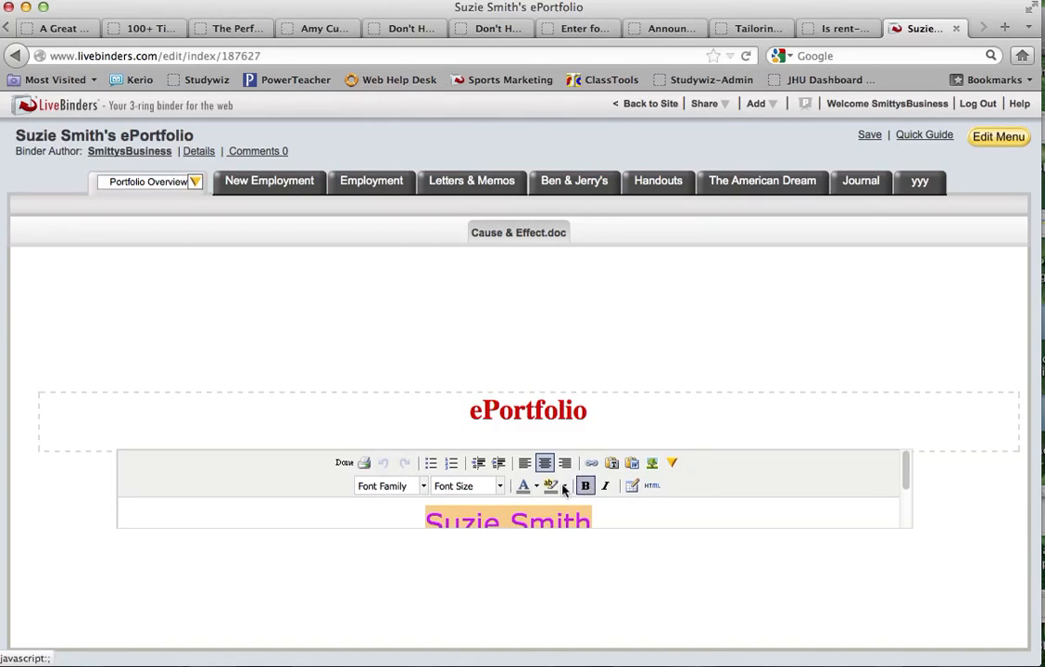
left_click(344, 463)
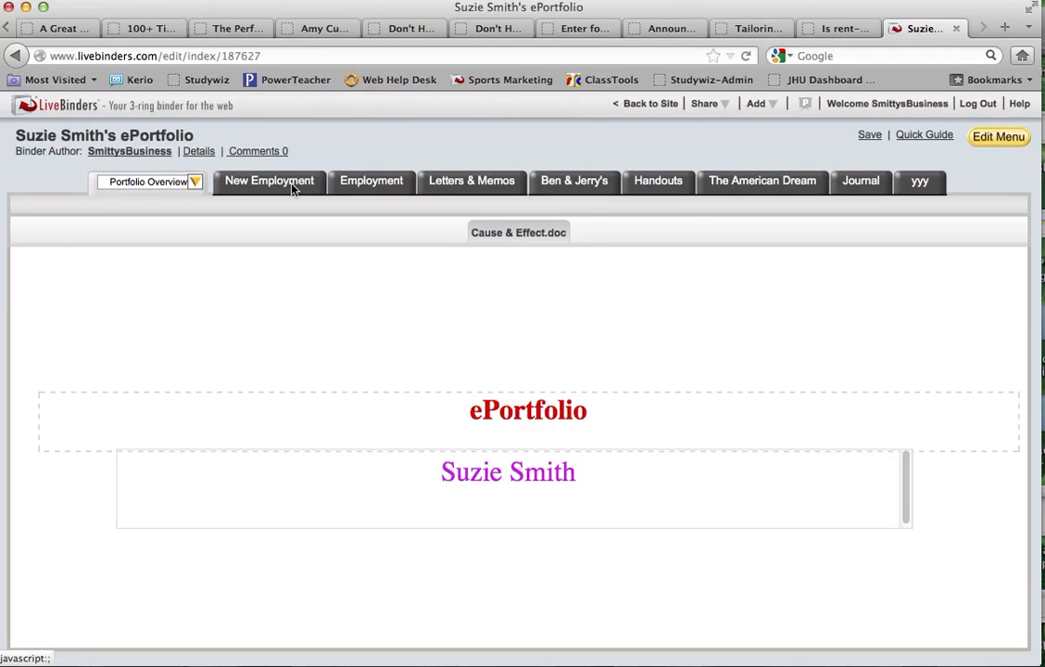
- Browse Employment and New Employment, close the tab options unchanged, and open the "I Am" List subtab
left_click(381, 184)
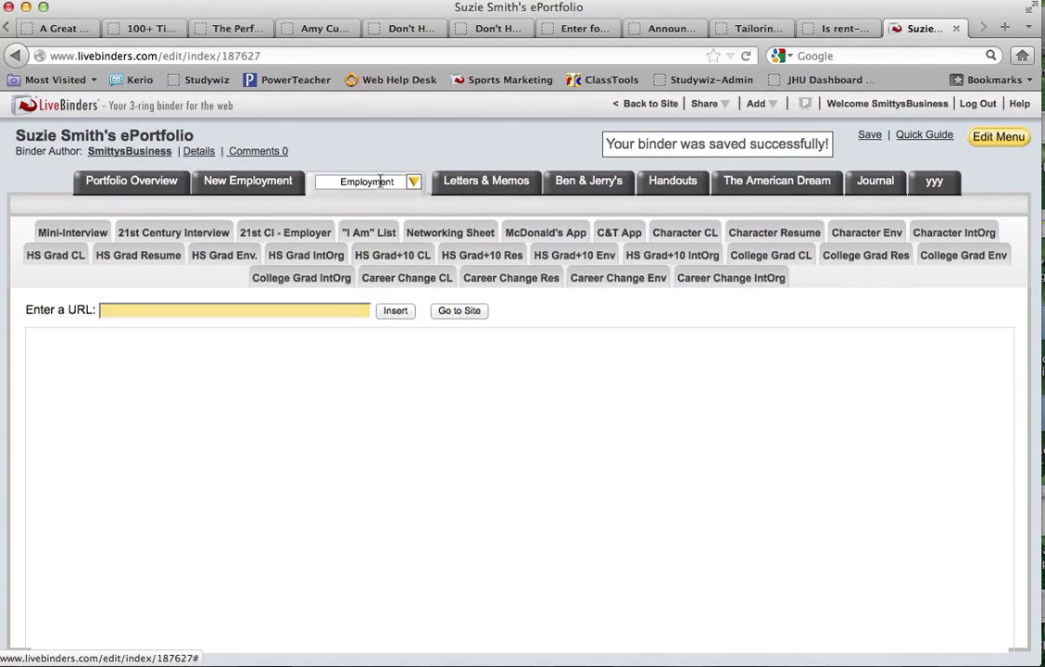
left_click(251, 185)
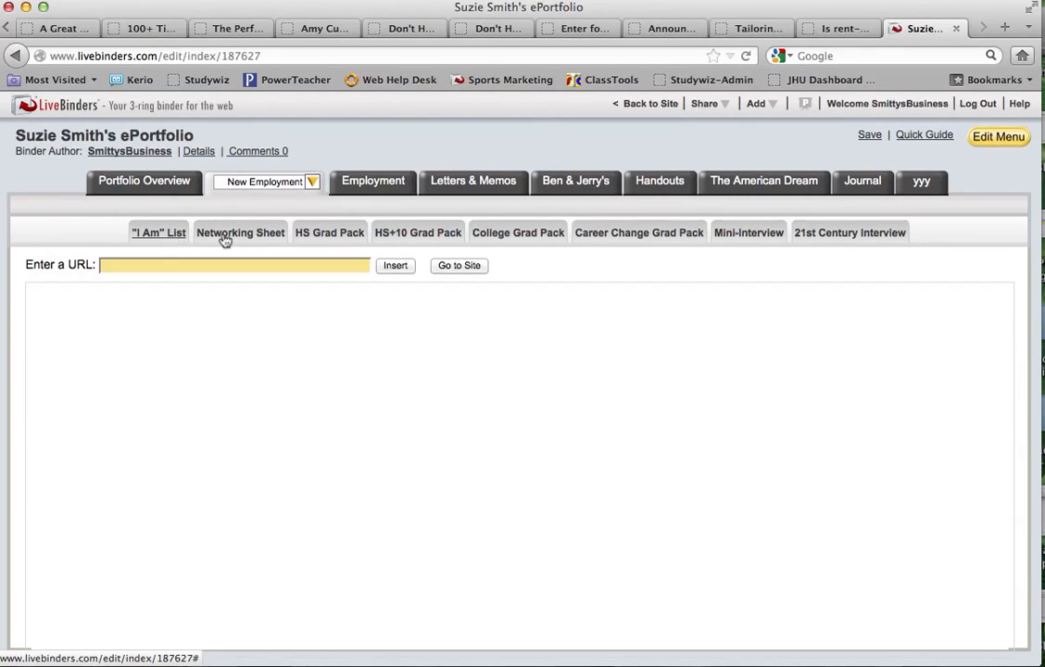
left_click(314, 185)
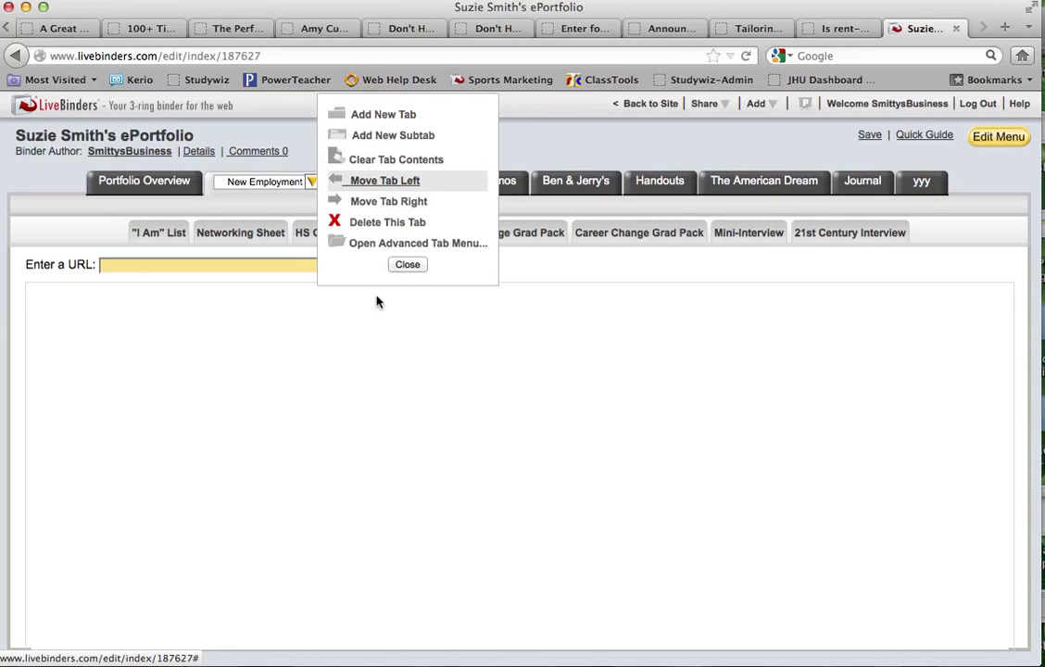
left_click(408, 265)
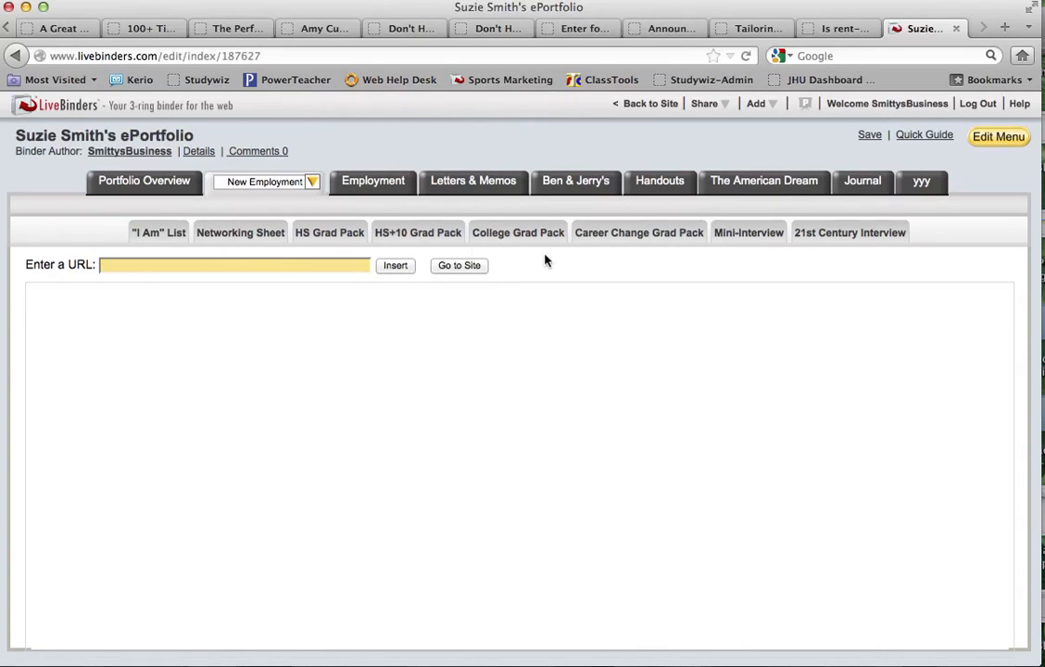
left_click(164, 235)
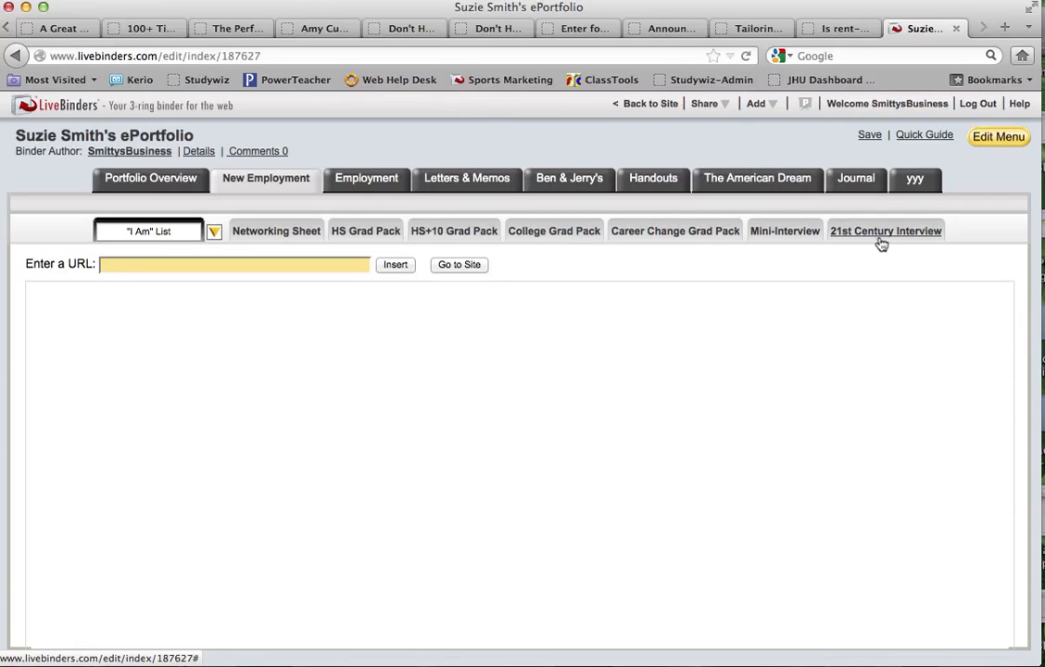
- Step through the Letters & Memos and Ben & Jerry's tabs to the Handouts tab
left_click(455, 184)
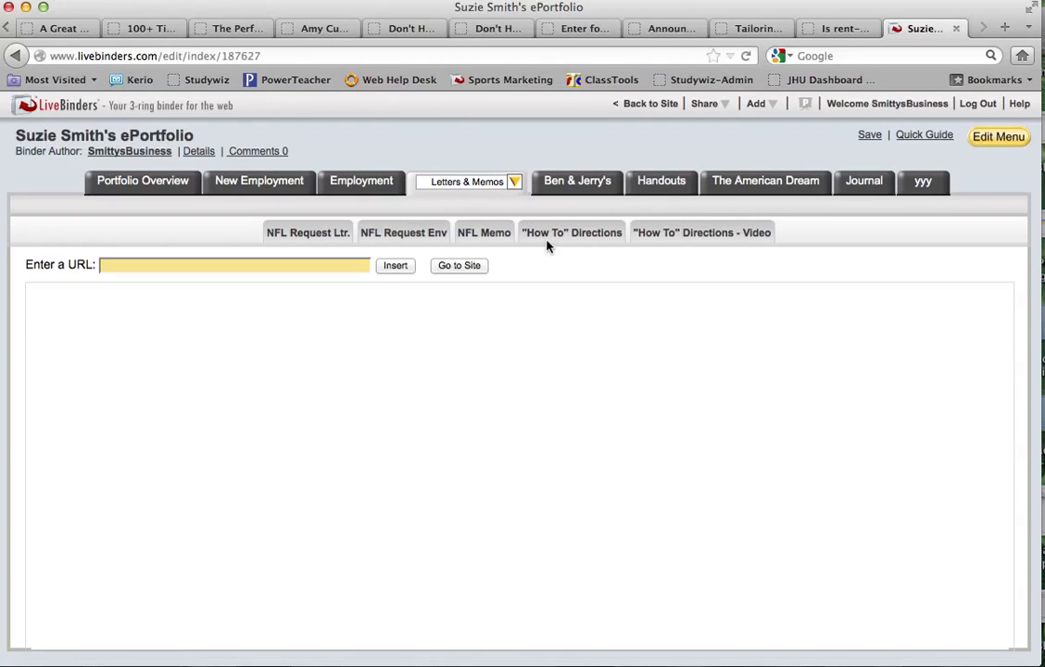
left_click(581, 184)
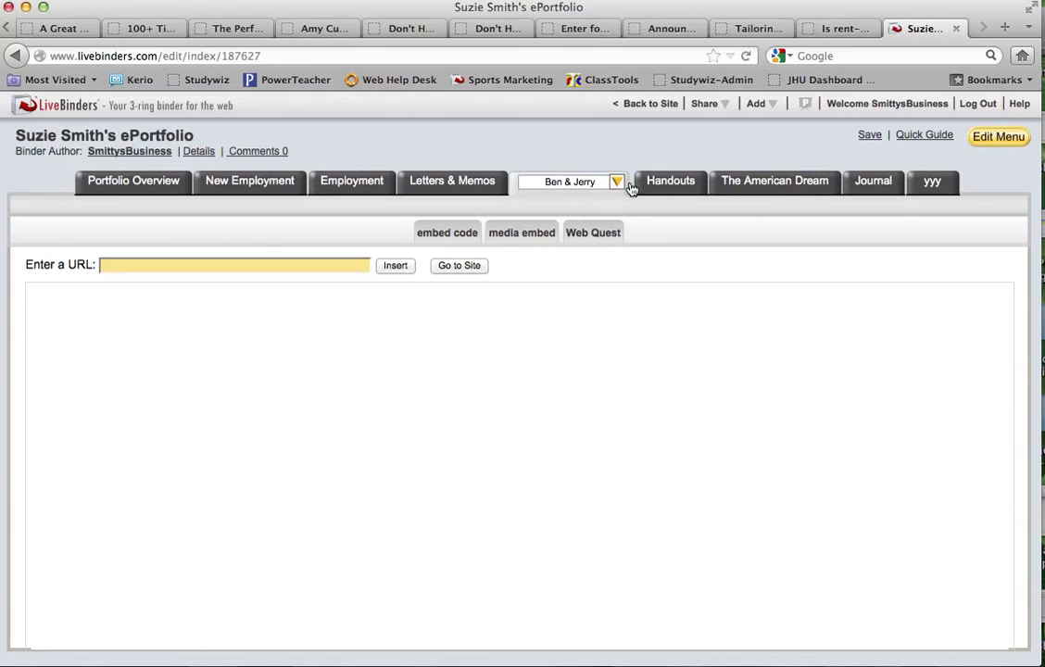
left_click(681, 182)
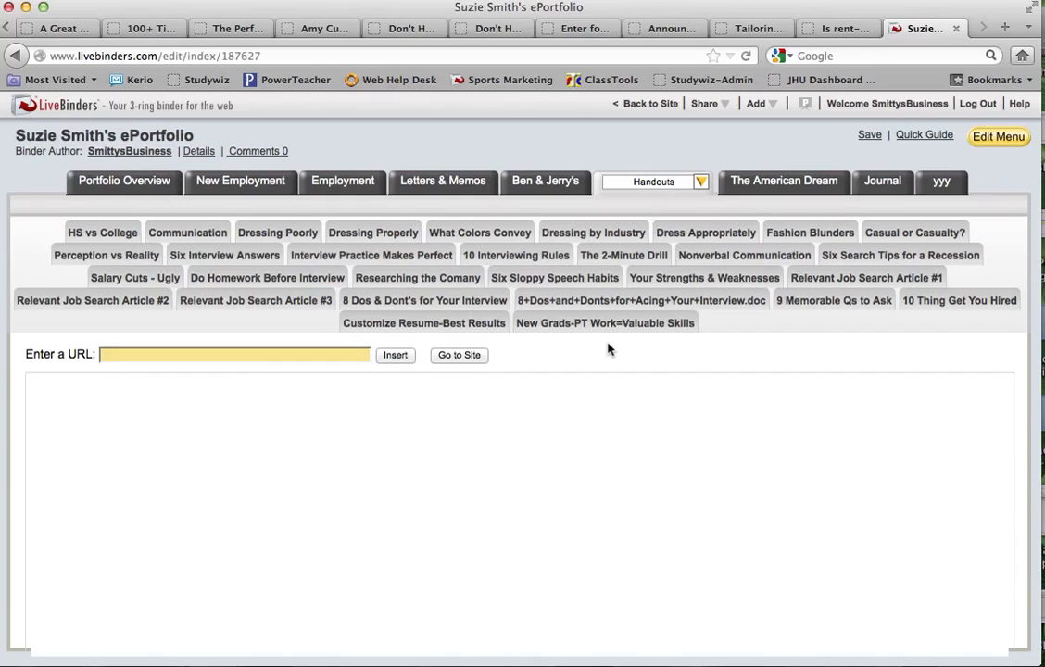
- Check the Reflections page under The American Dream, then go to the Journal tab
left_click(779, 183)
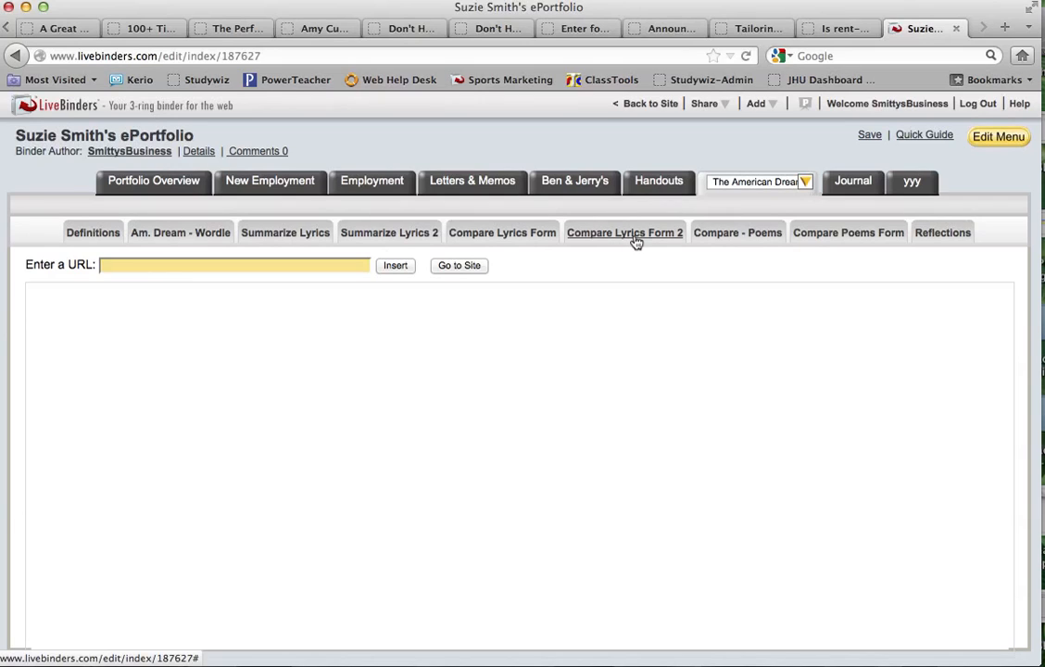
left_click(930, 234)
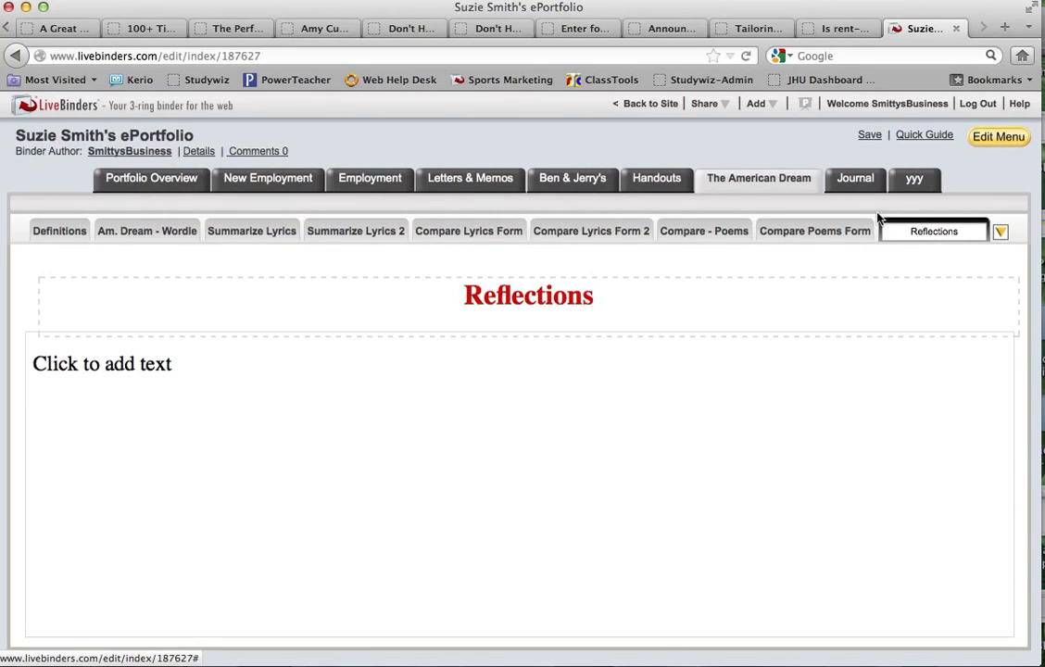
left_click(853, 181)
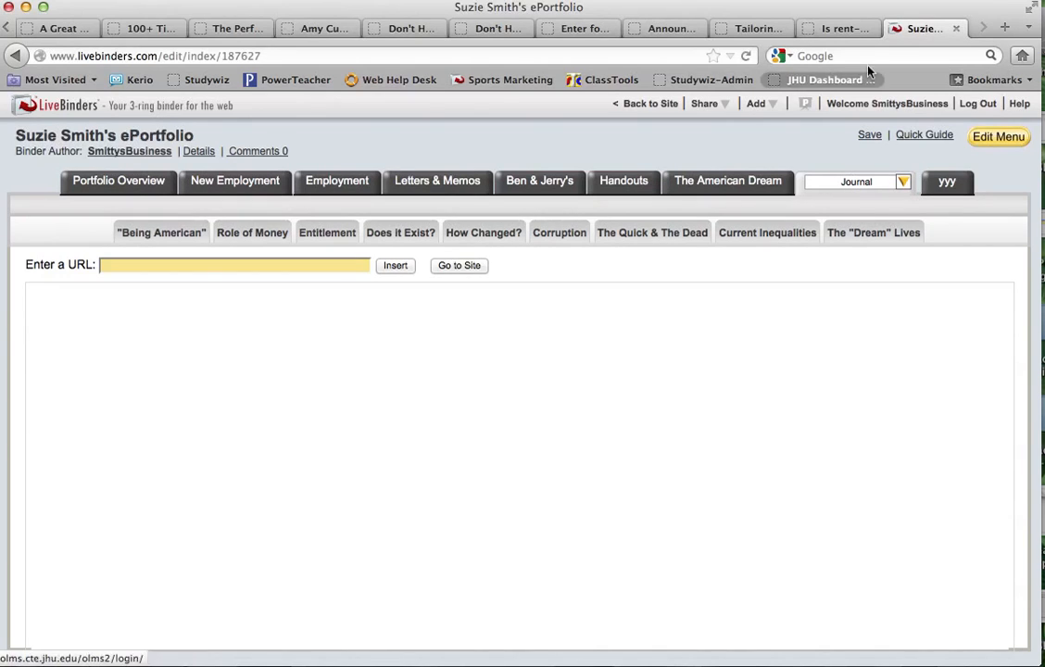
left_click(1004, 28)
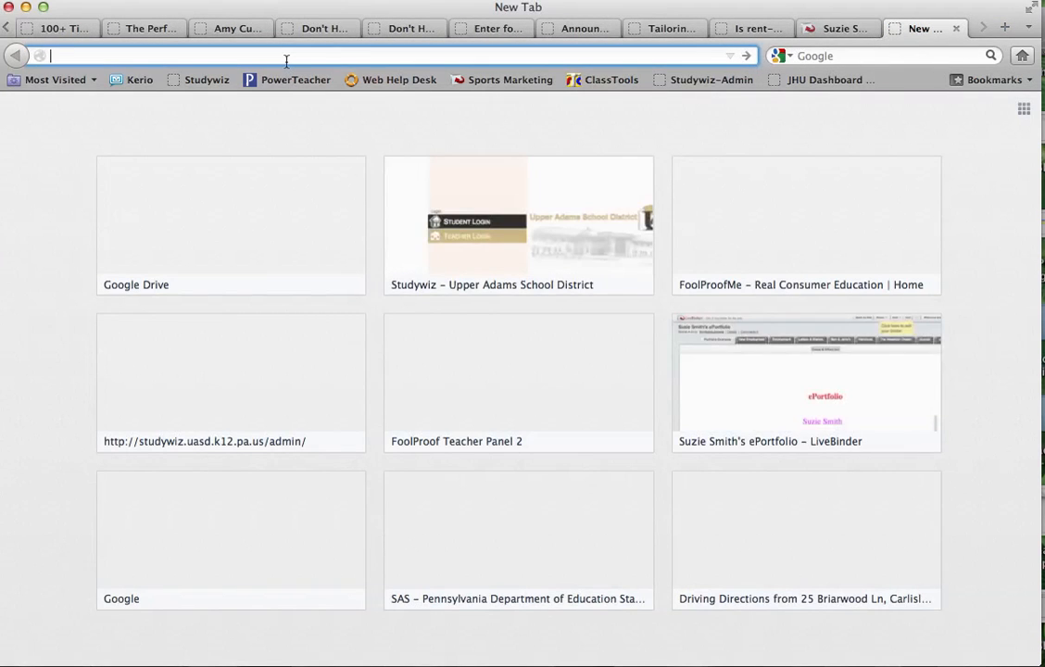
type("http://")
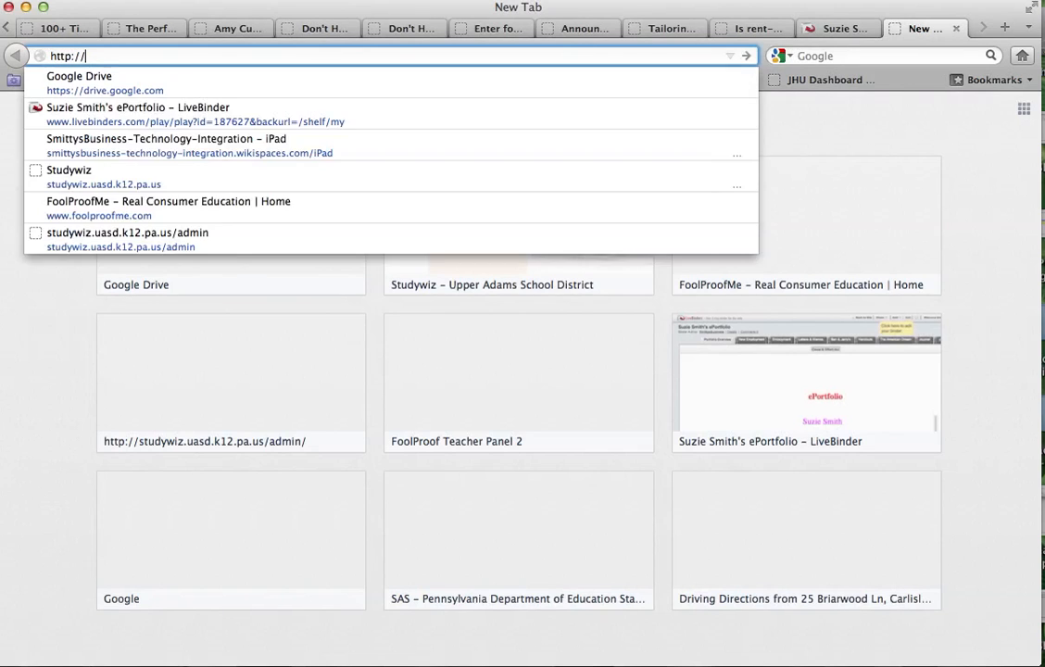
type("bit.ly")
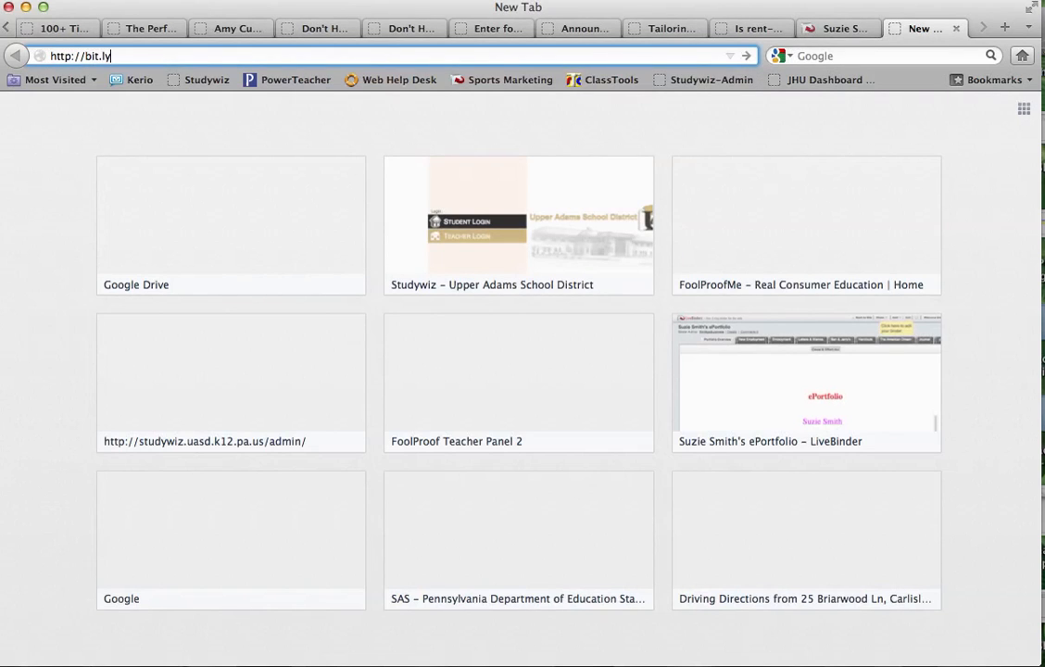
type("/y7mlWG")
- Load the Business English & Sports Marketing ~ LiveBinders form and scroll through its questions
key("Return")
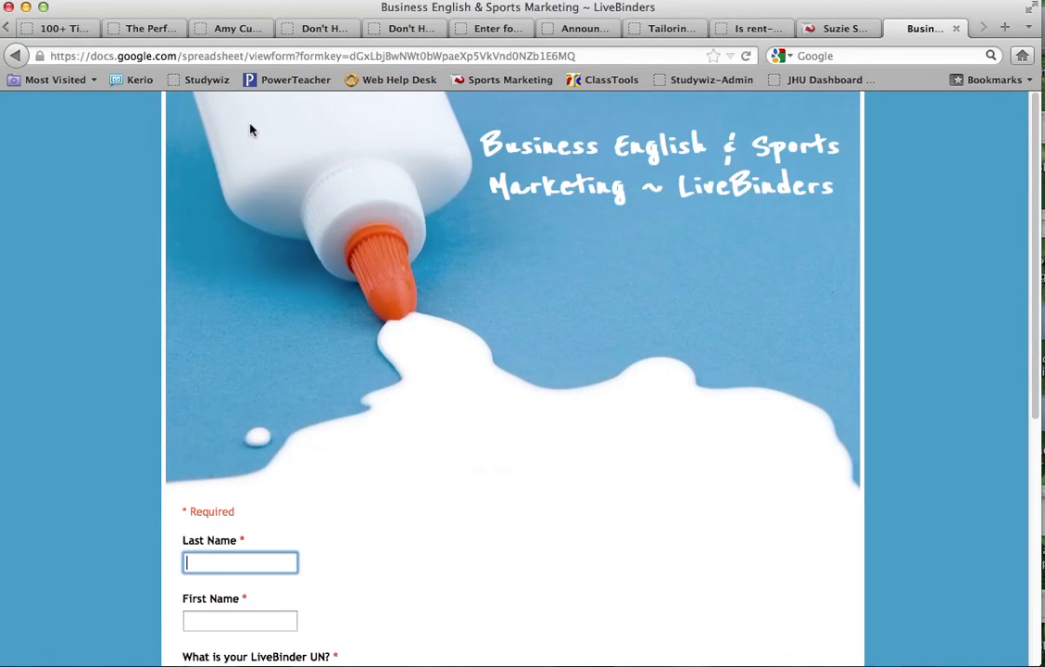
scroll(250, 130, "down", 3)
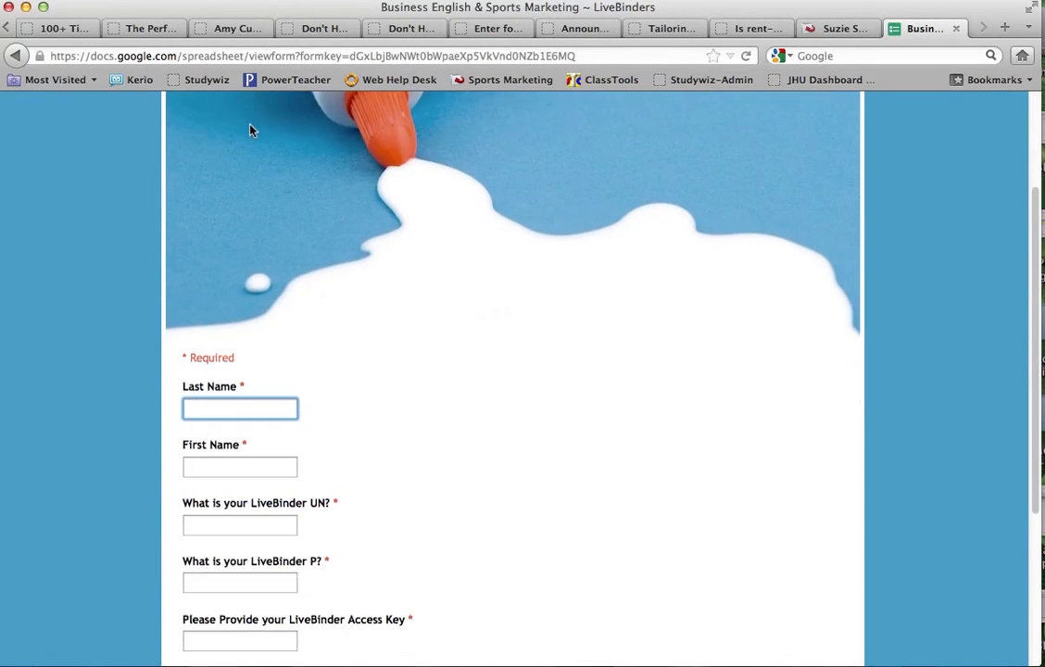
scroll(77, 295, "down", 4)
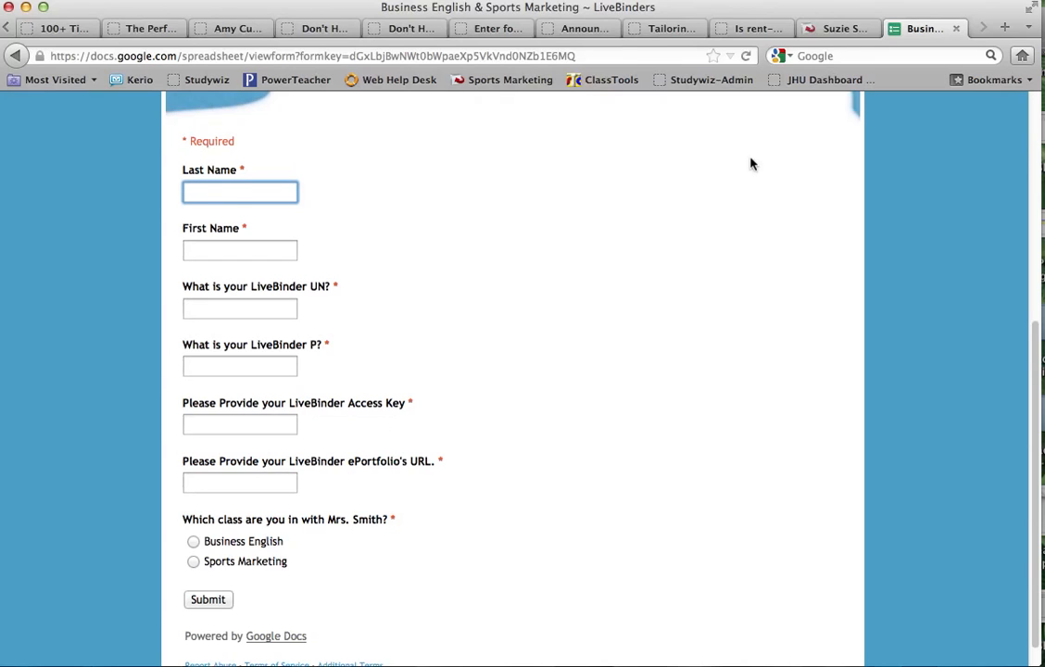
- Glance back at the ePortfolio binder, then return to the form and scroll further down
left_click(843, 28)
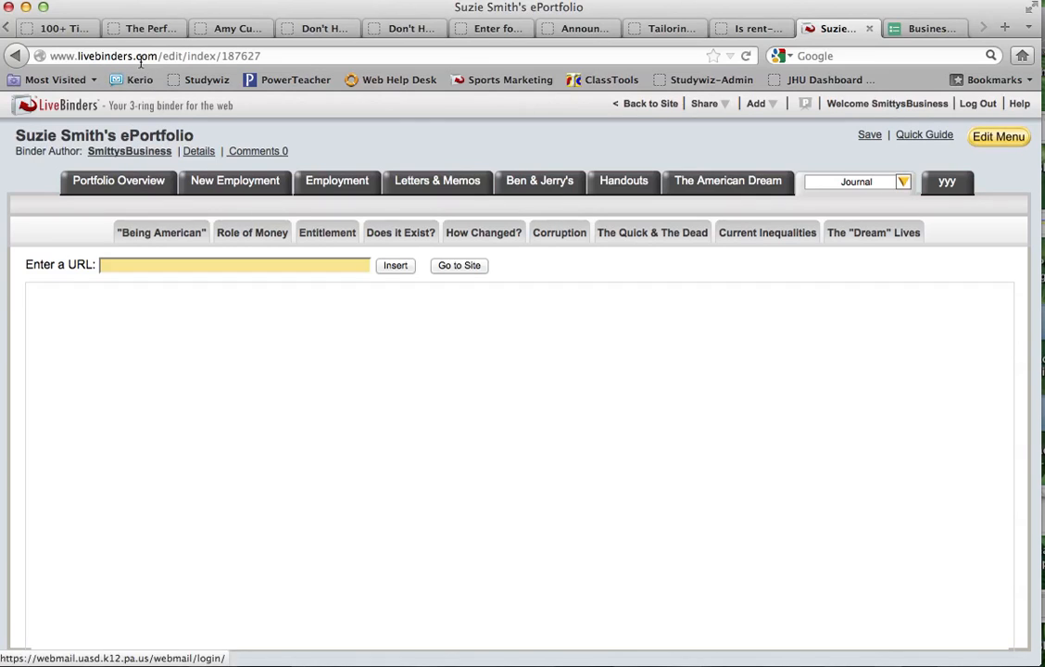
left_click(941, 29)
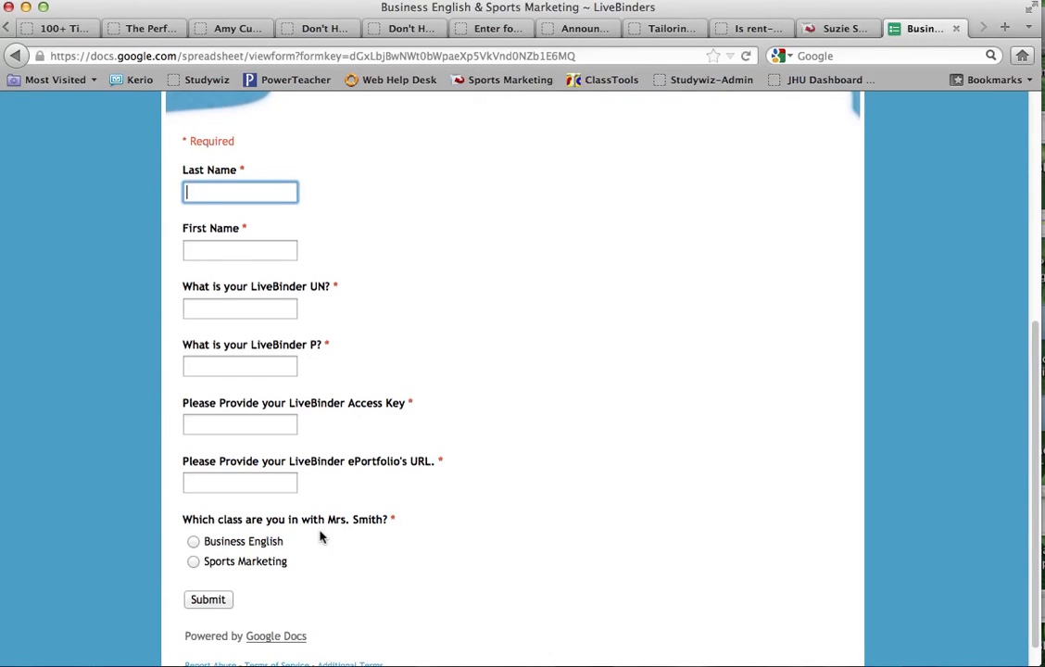
scroll(321, 537, "down", 1)
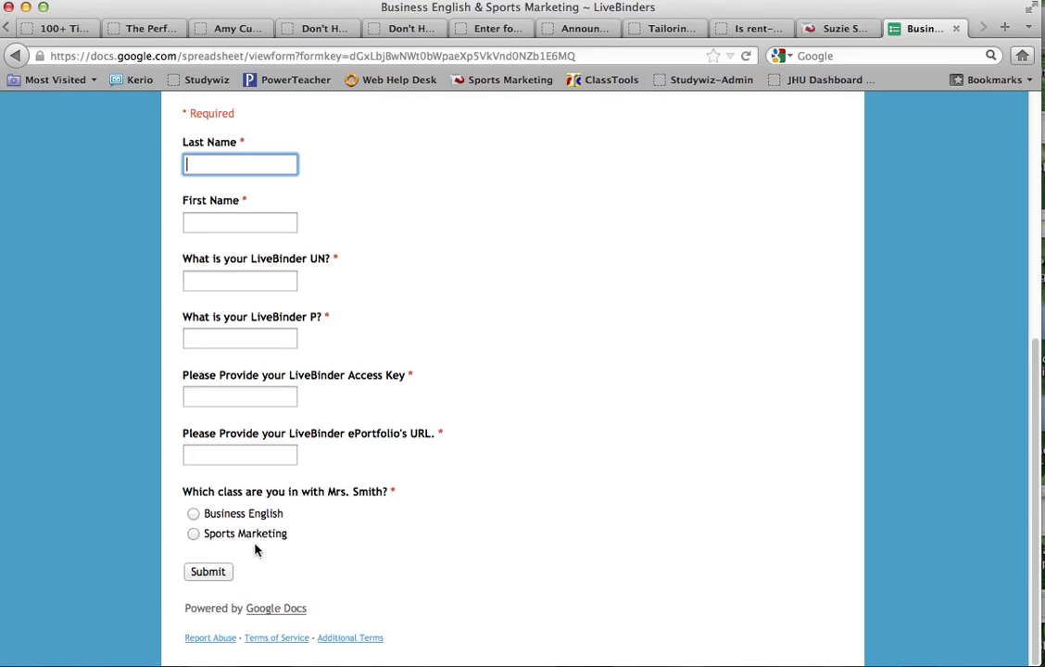